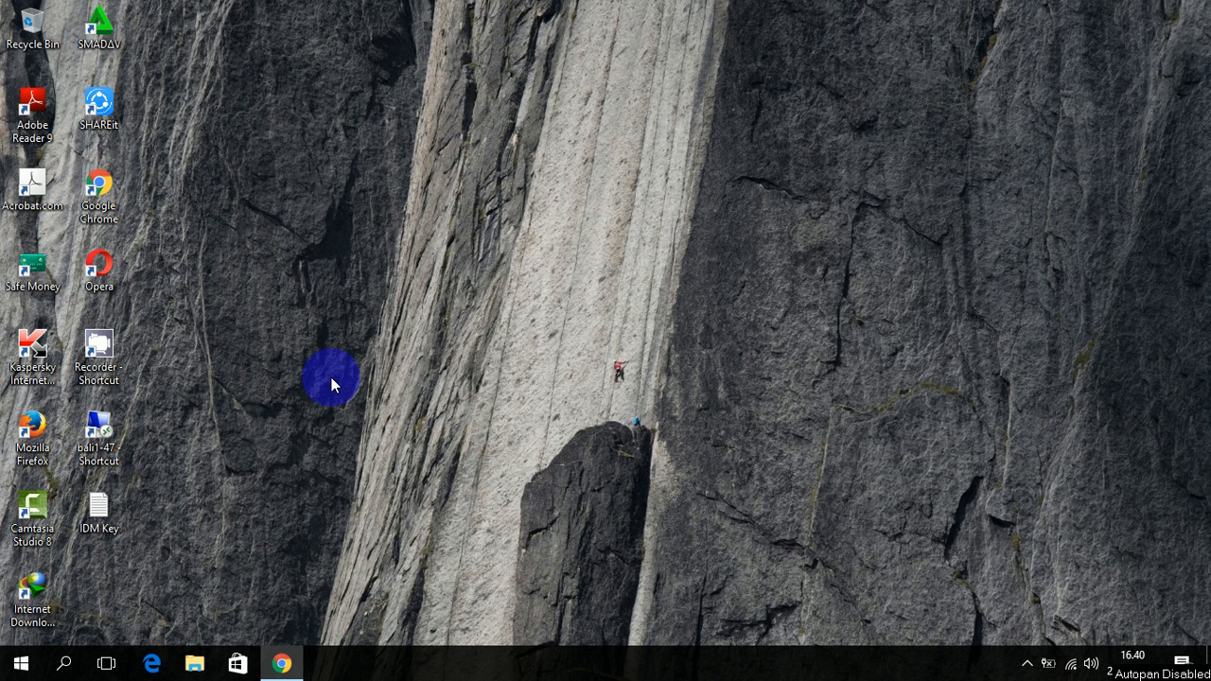
Switch to Google Chrome, open Blogger in a new browser tab and show the Pusat Artikel blog's list of posts.
click(293, 660)
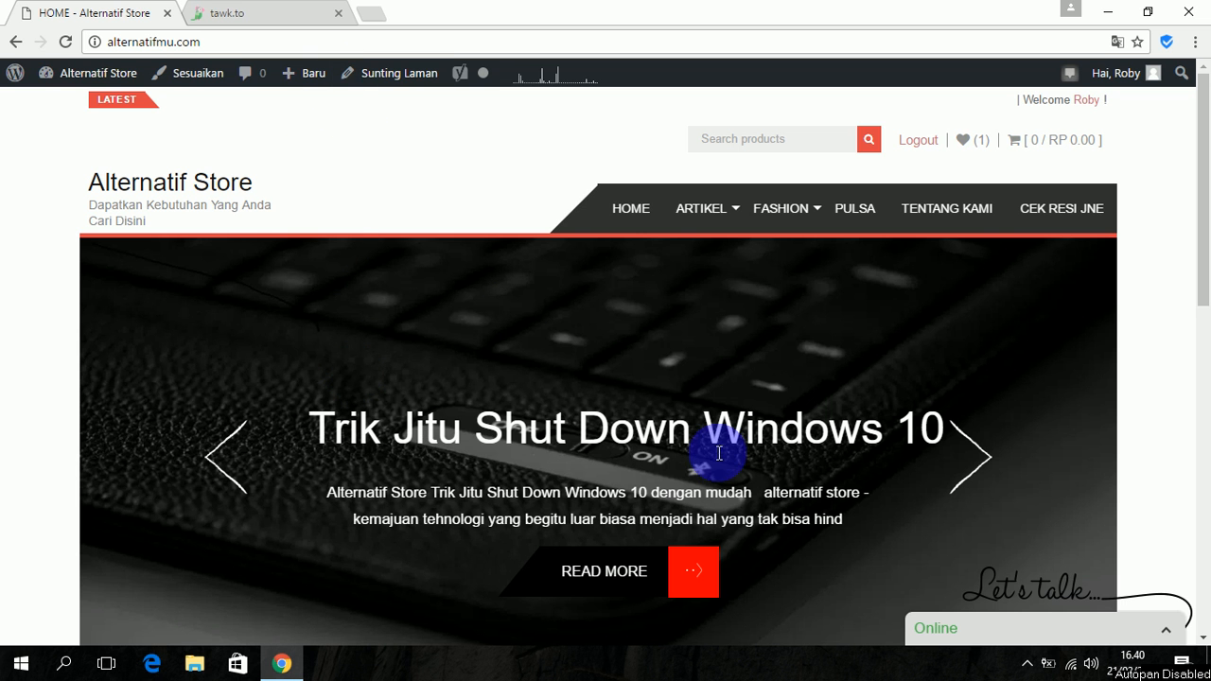
click(376, 20)
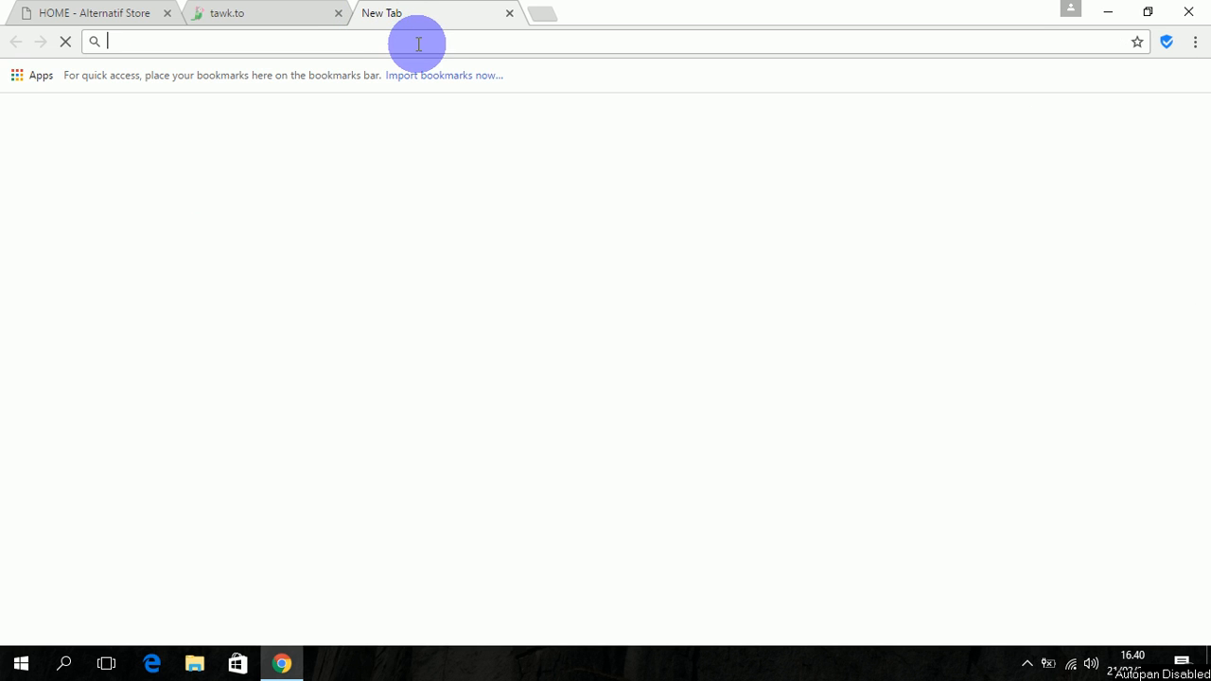
text(blogge)
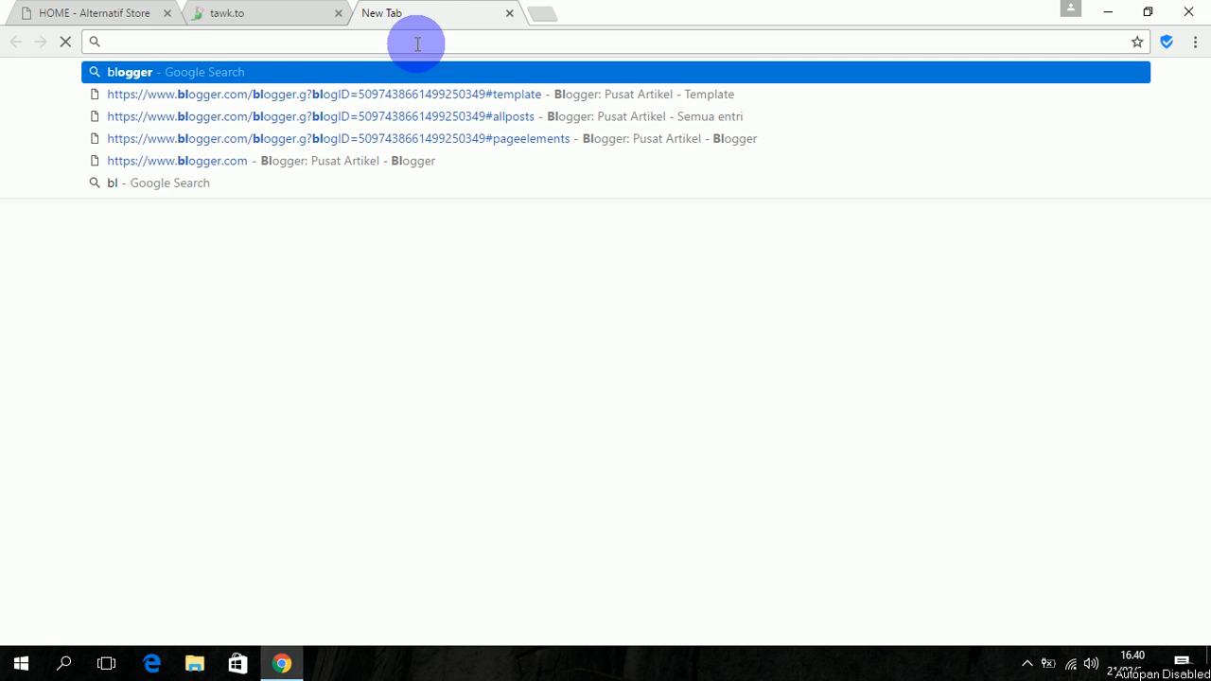
text(r)
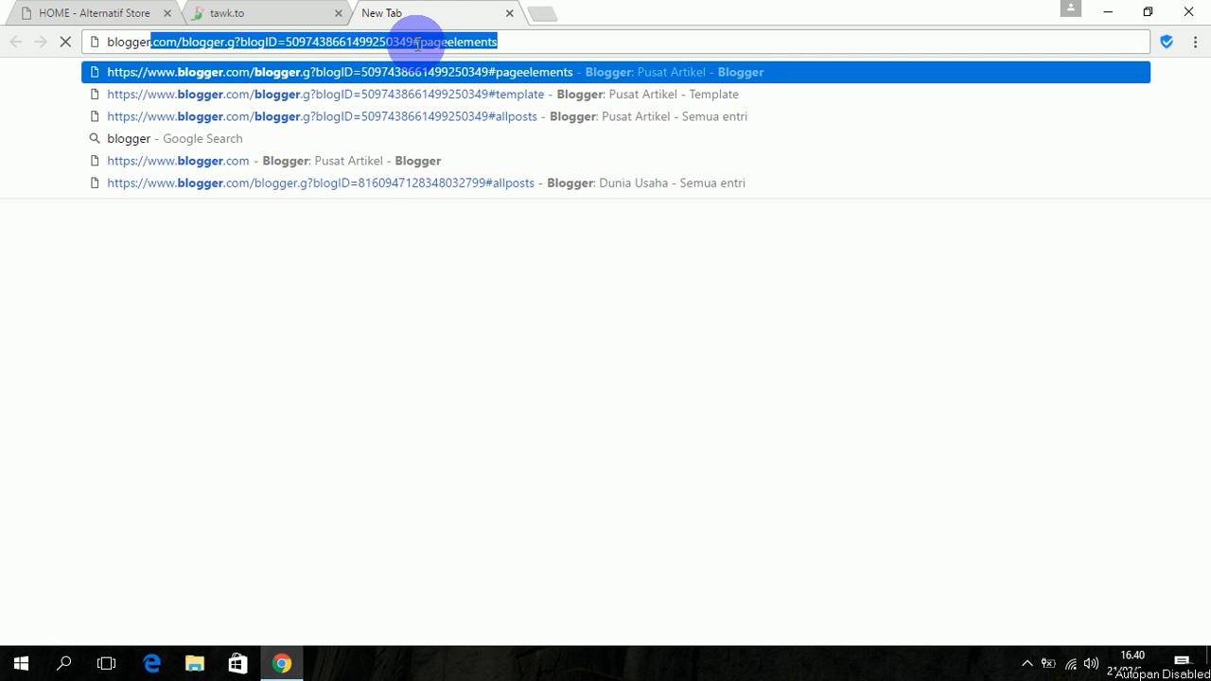
key(Return)
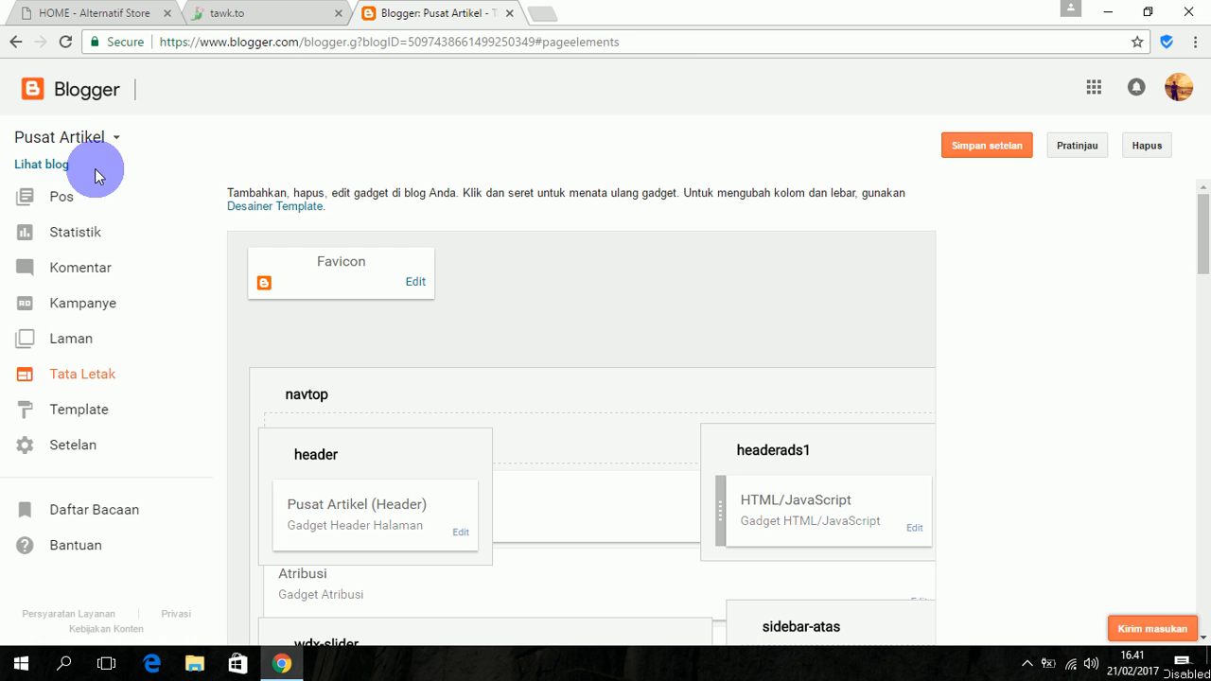
click(66, 201)
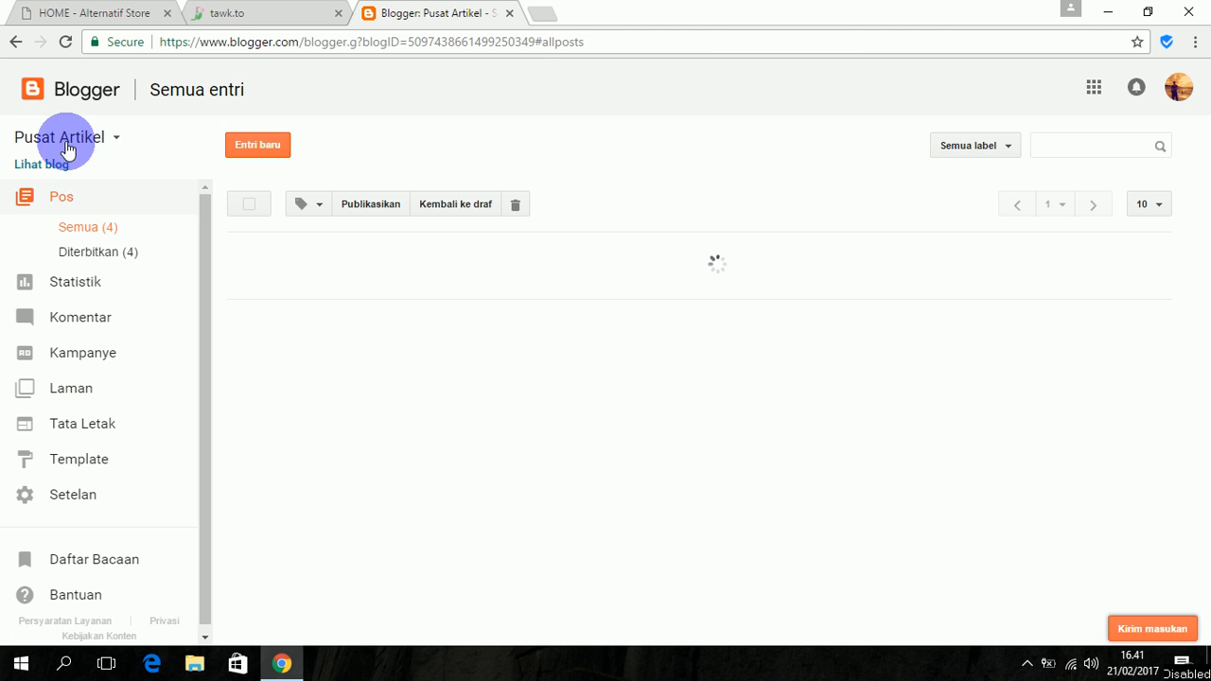
View the published "caraku caramu" post and check the blog's navigation menu.
mouse_move(269, 269)
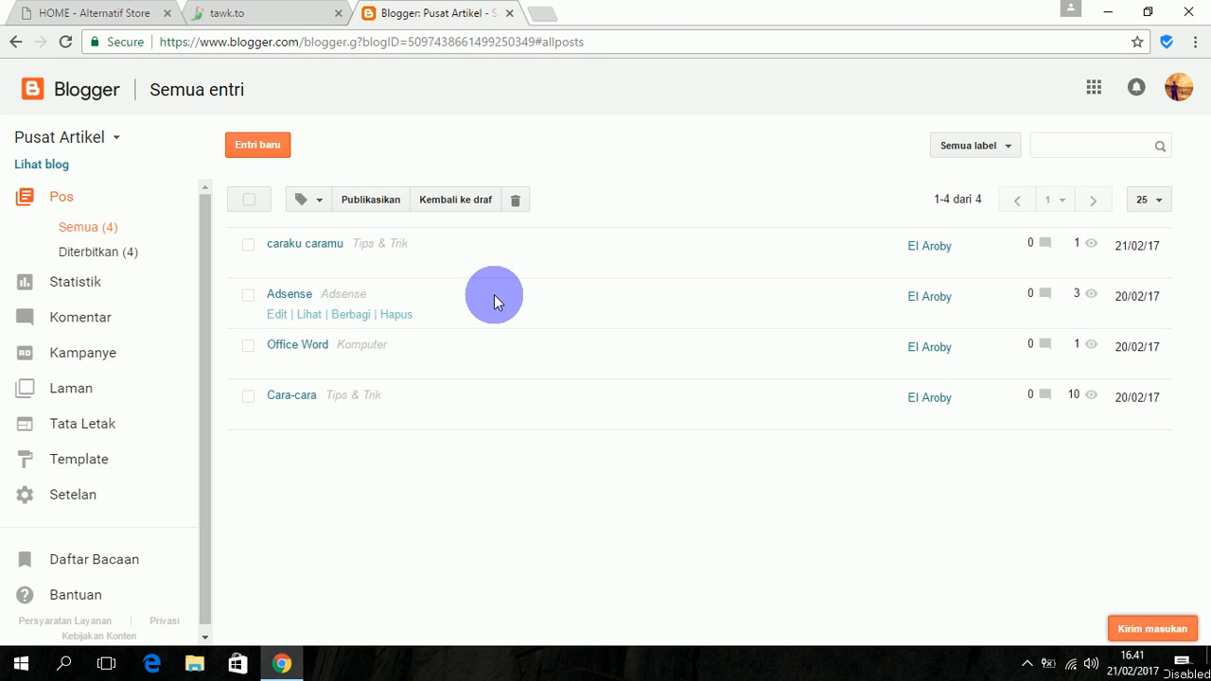
mouse_move(361, 272)
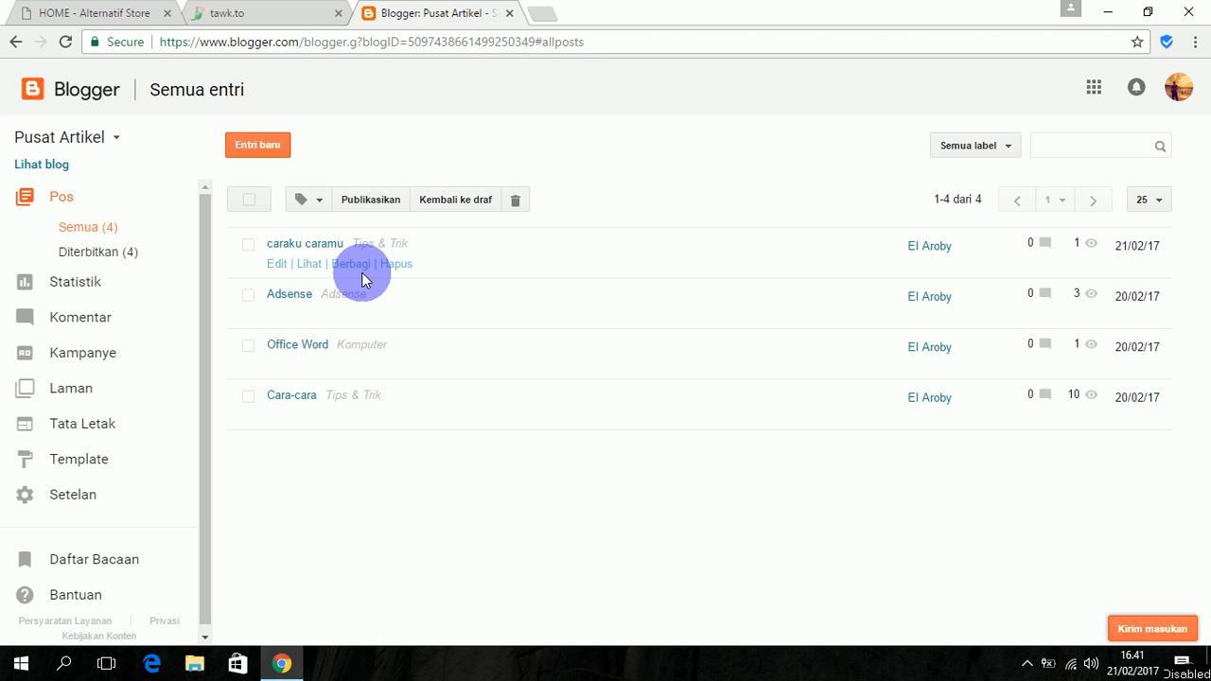
click(309, 264)
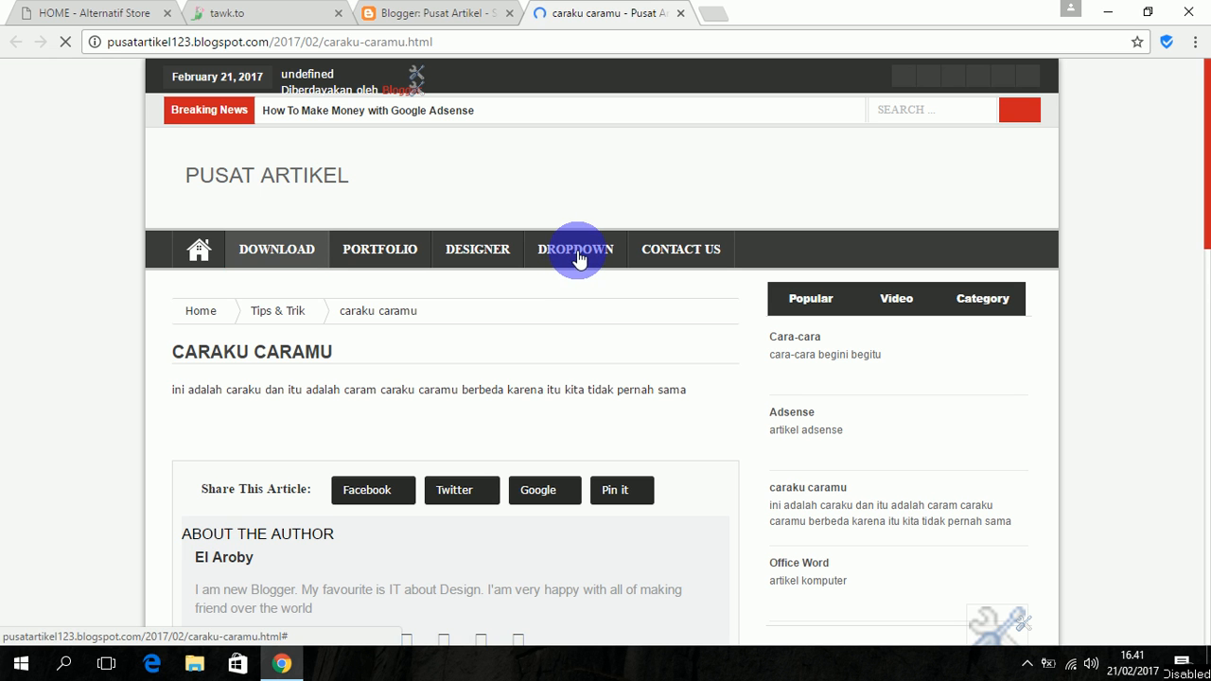
mouse_move(577, 256)
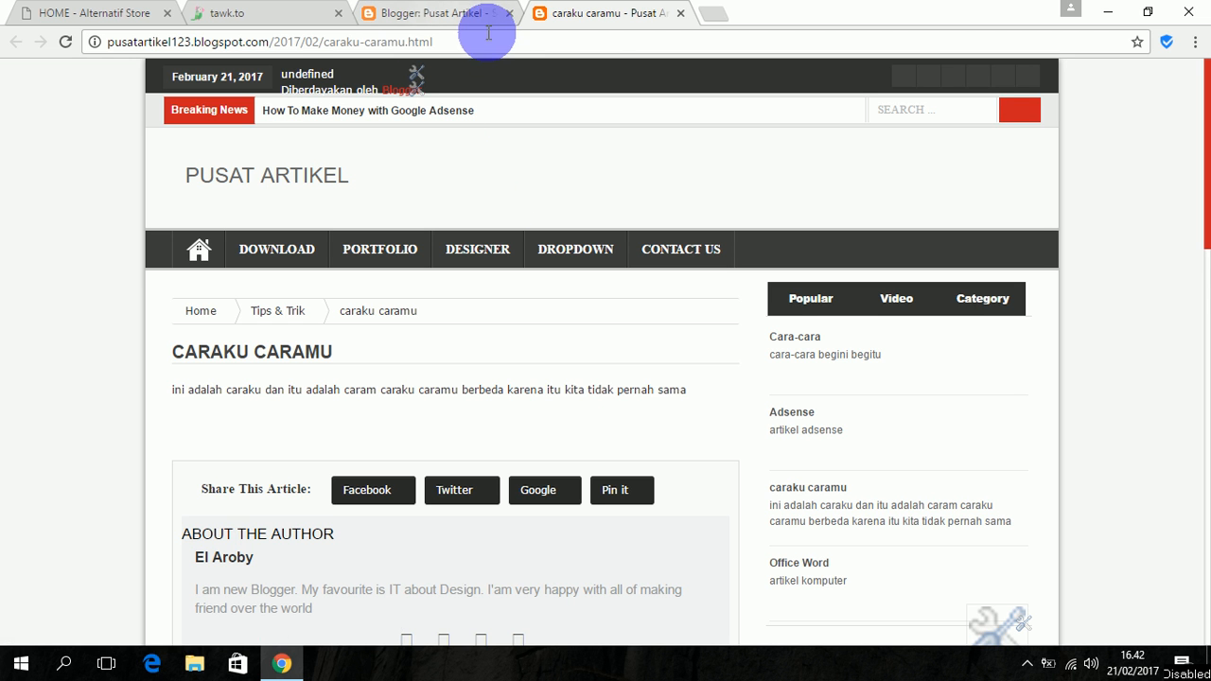
Create a new post titled "Cara Kita" with the body text "Ini adalah cara kita bukan cara mereka".
click(442, 17)
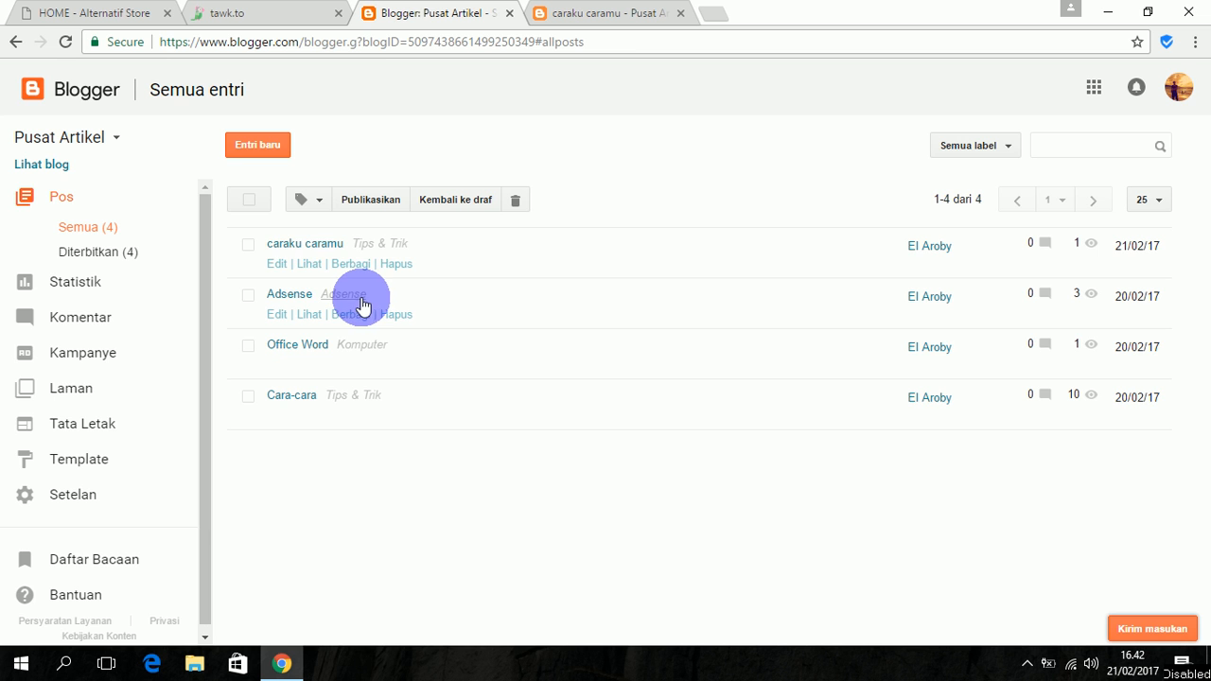
click(255, 147)
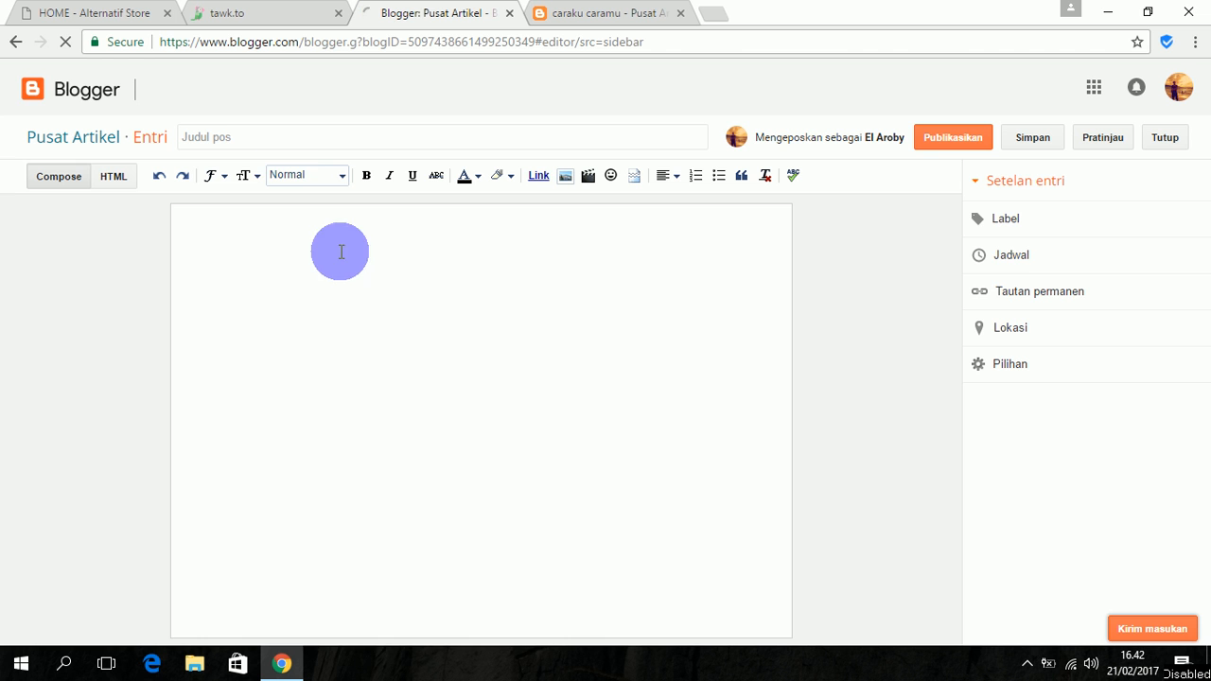
click(288, 141)
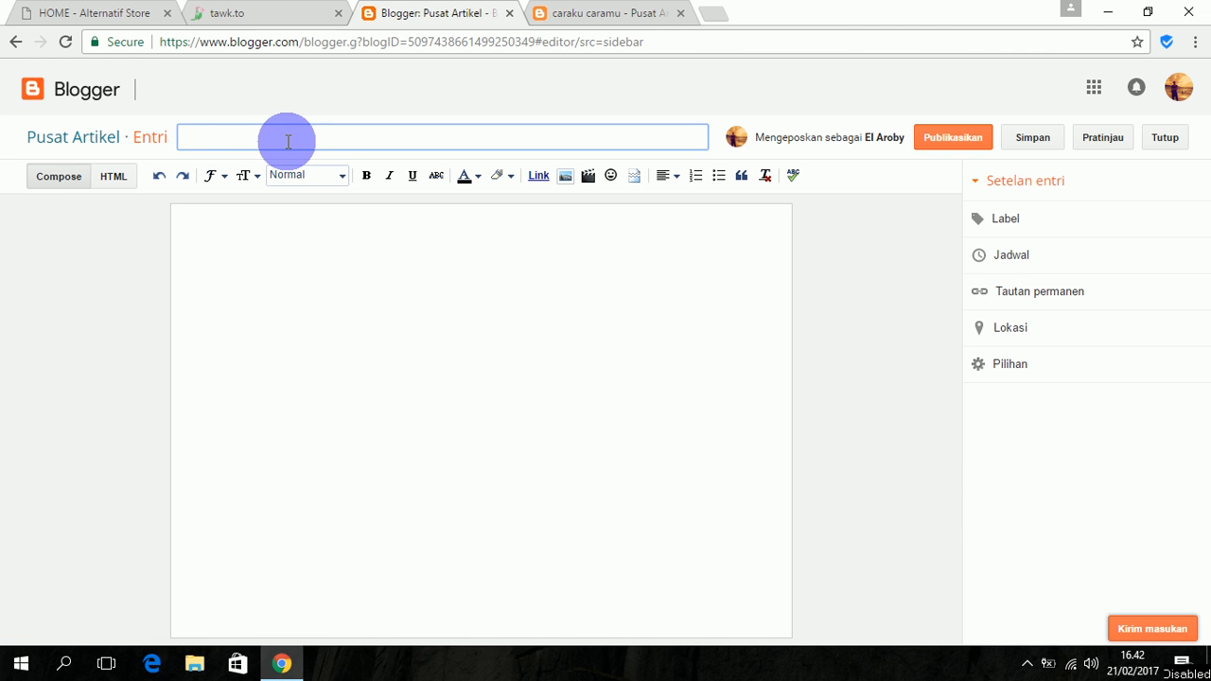
text(Cara Kita)
click(274, 230)
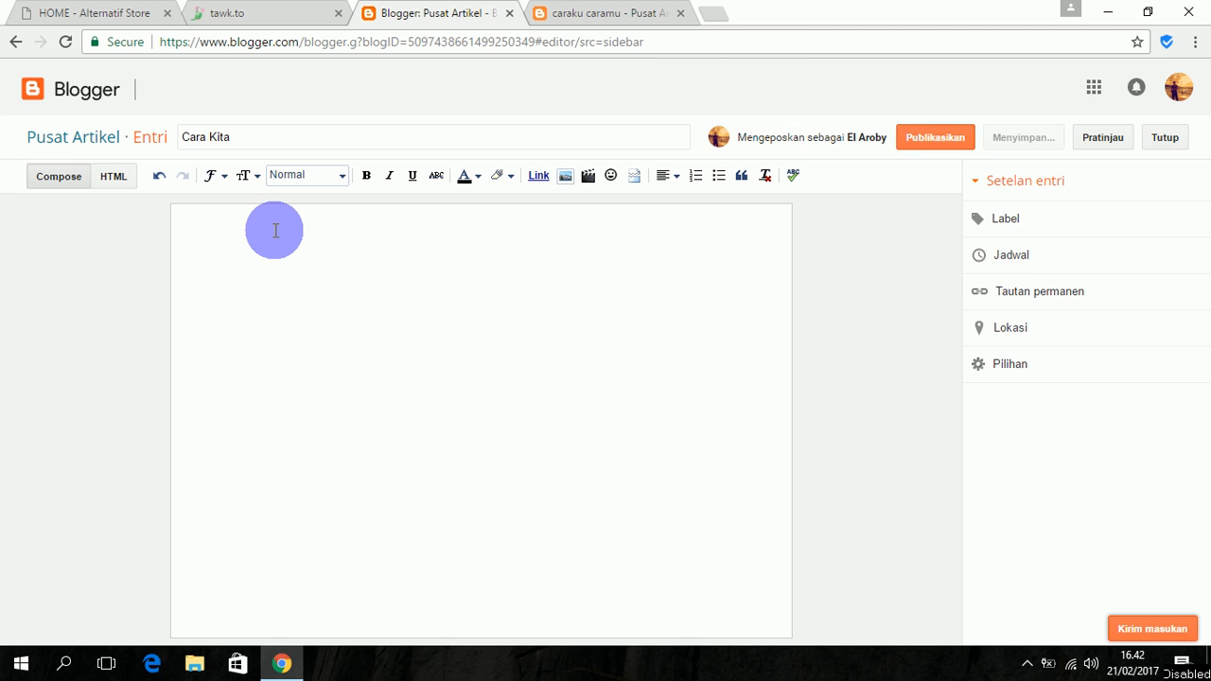
text(Ini ada)
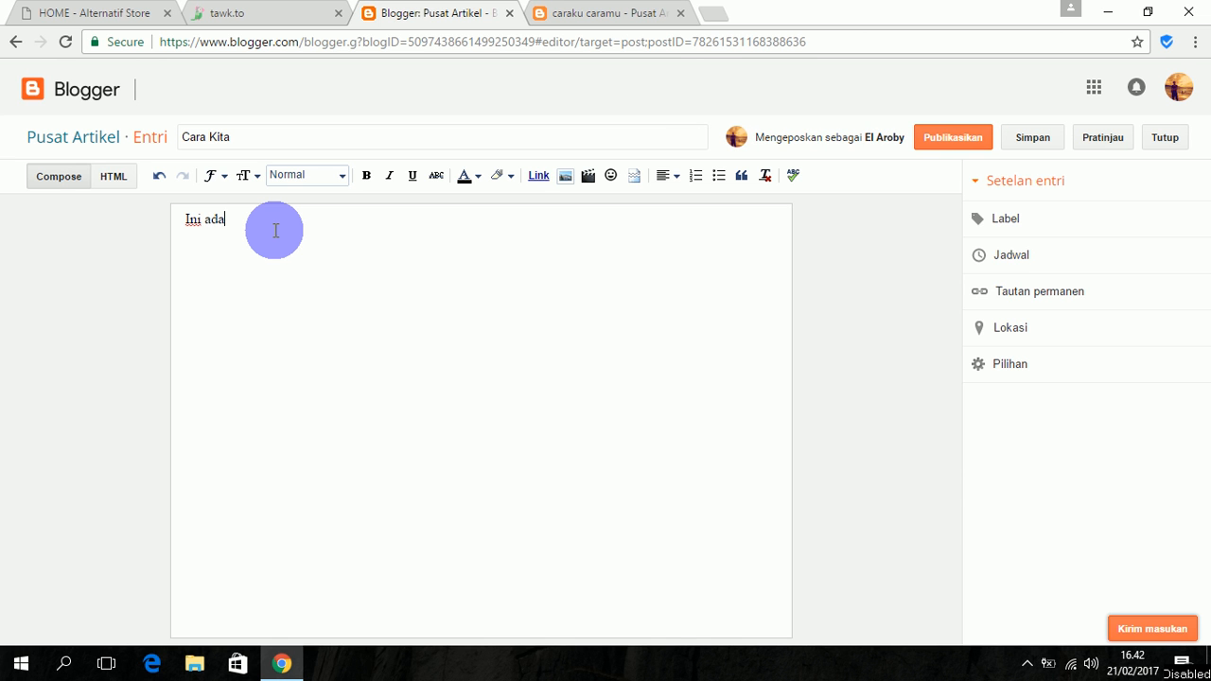
text(lah cara kita bukan)
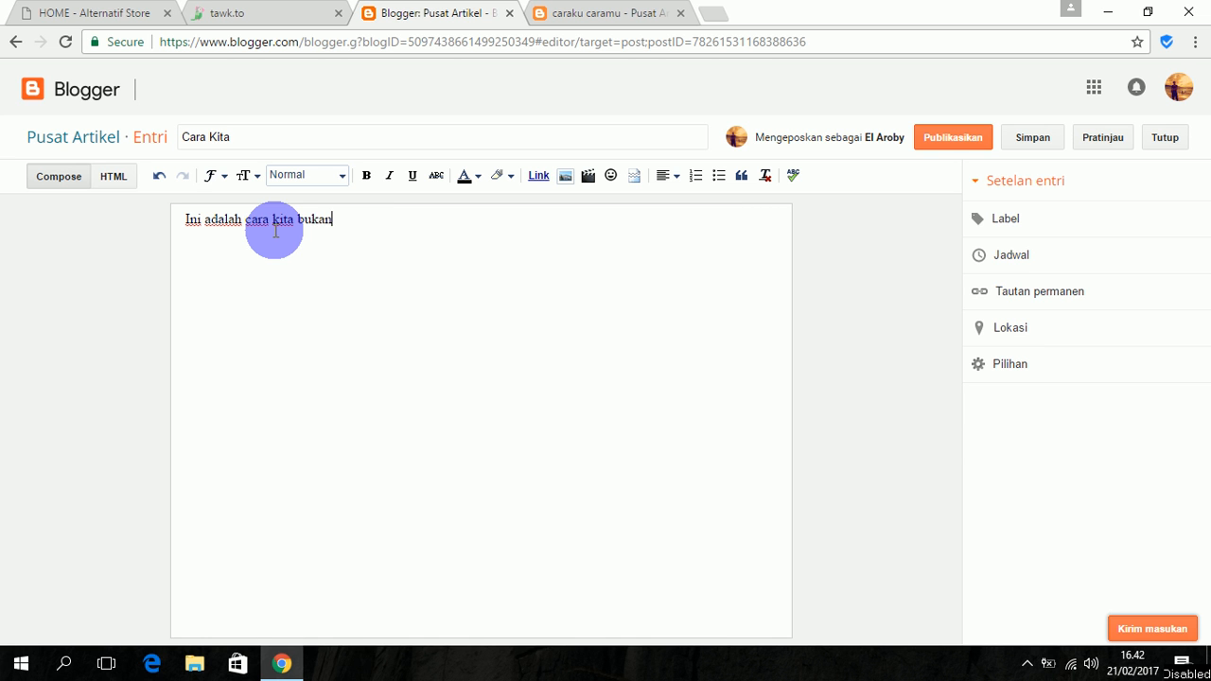
text( cara mereka)
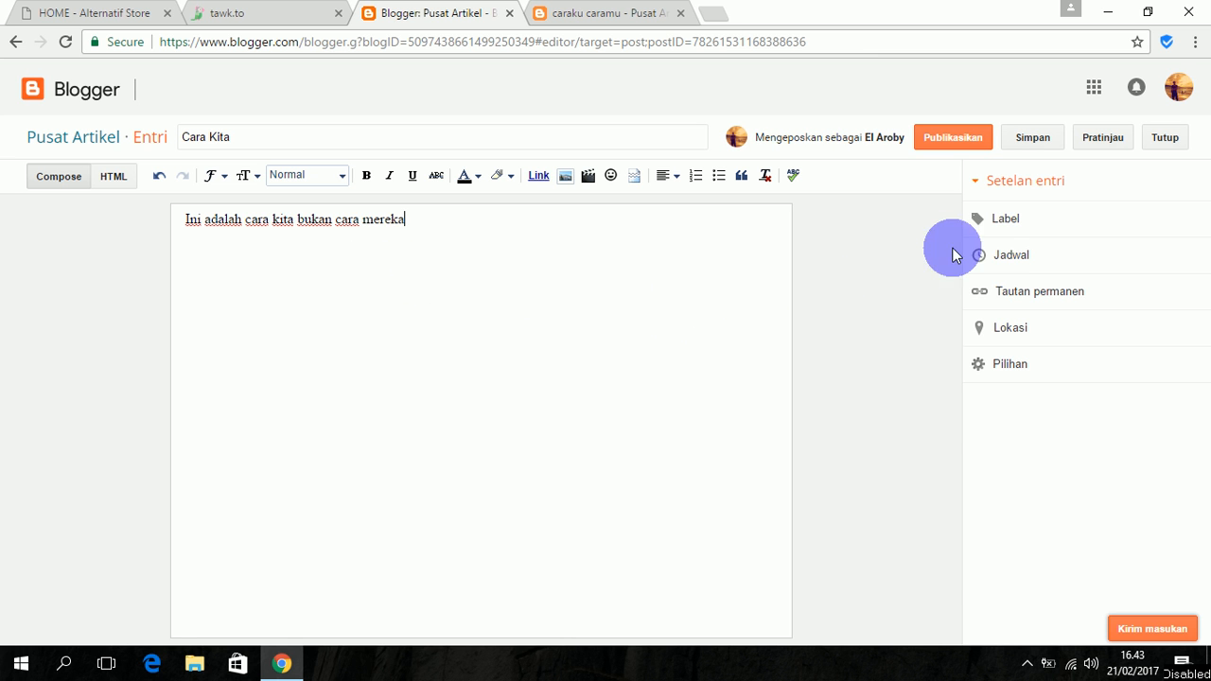
click(998, 224)
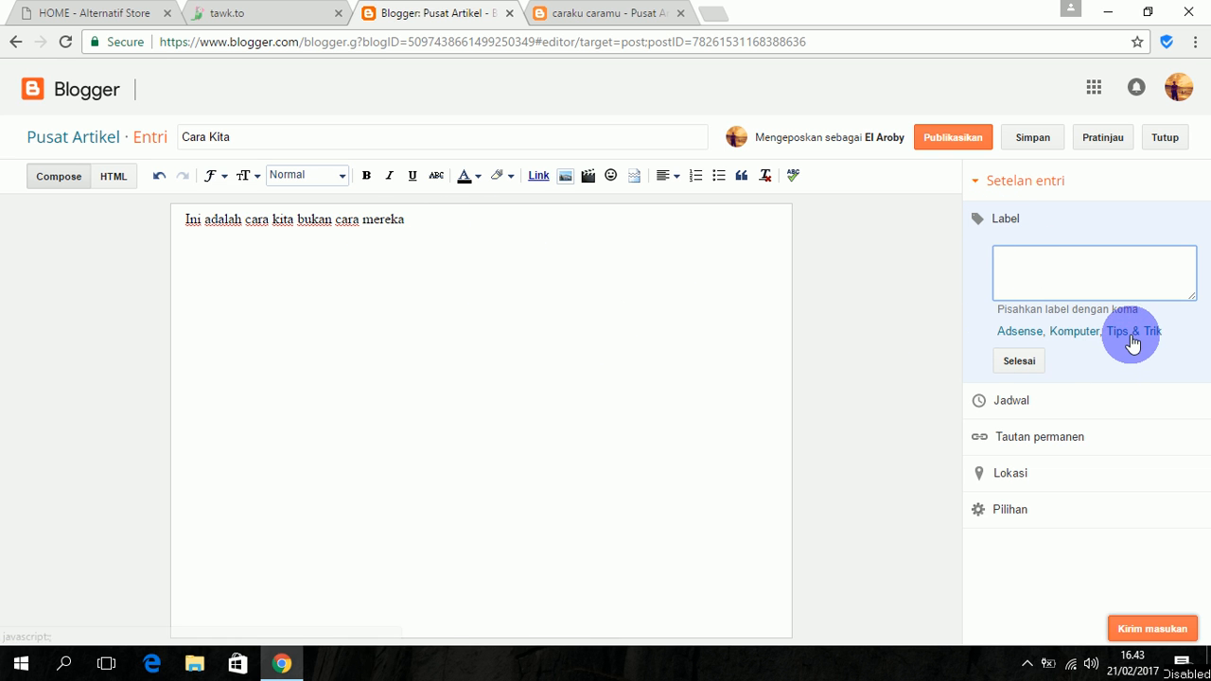
click(1132, 333)
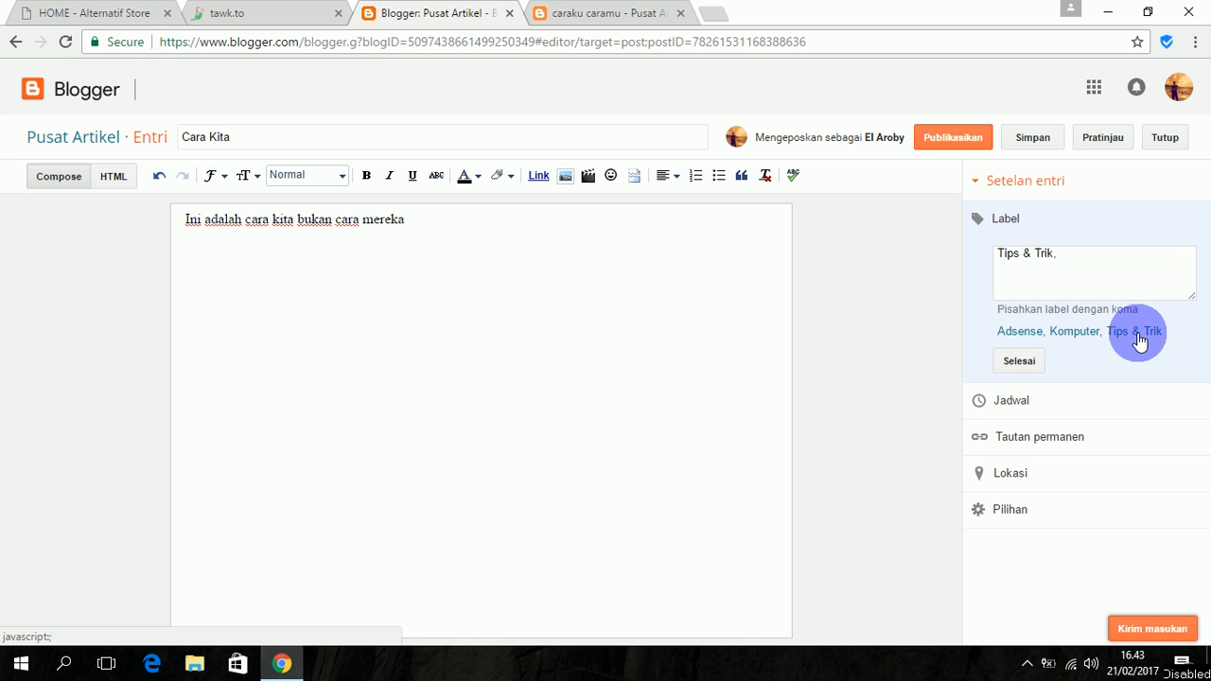
click(1009, 255)
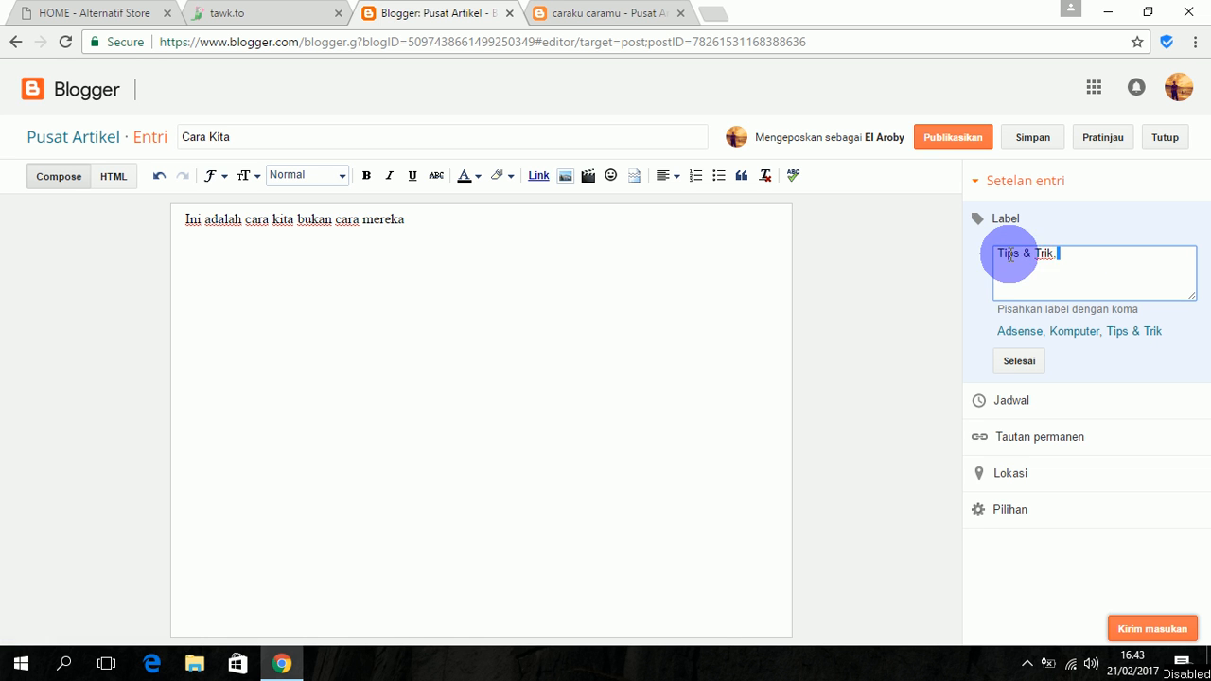
drag(1010, 255, 985, 262)
key(BackSpace)
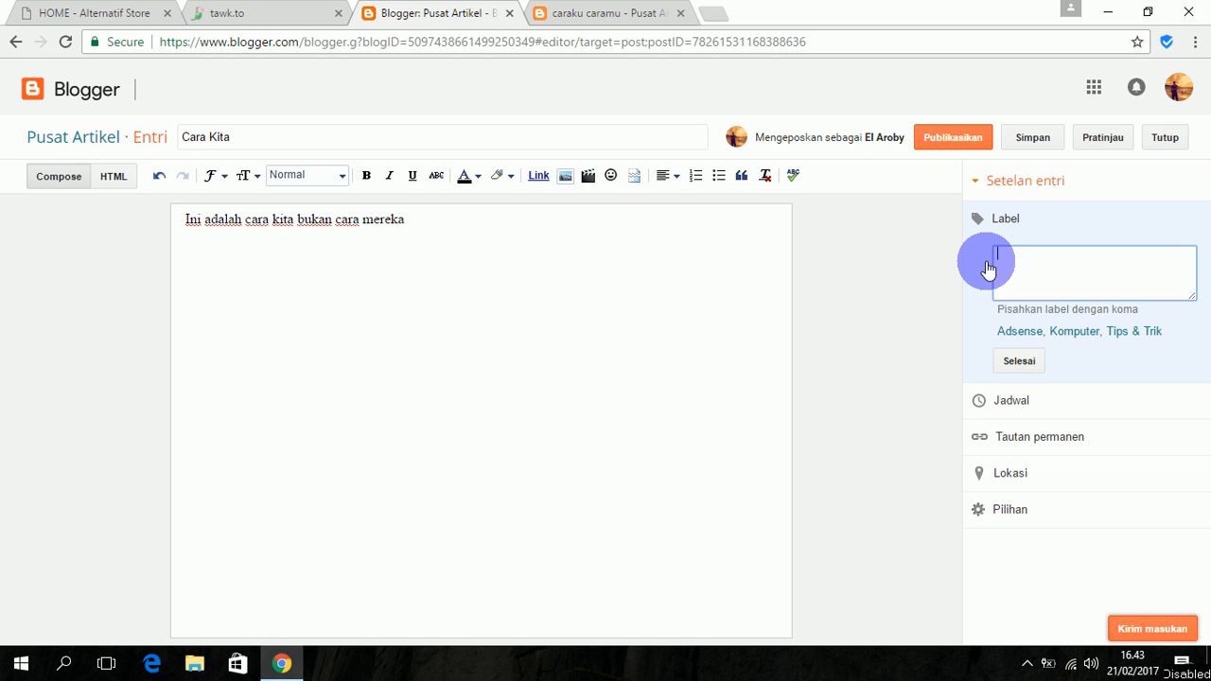
text(k)
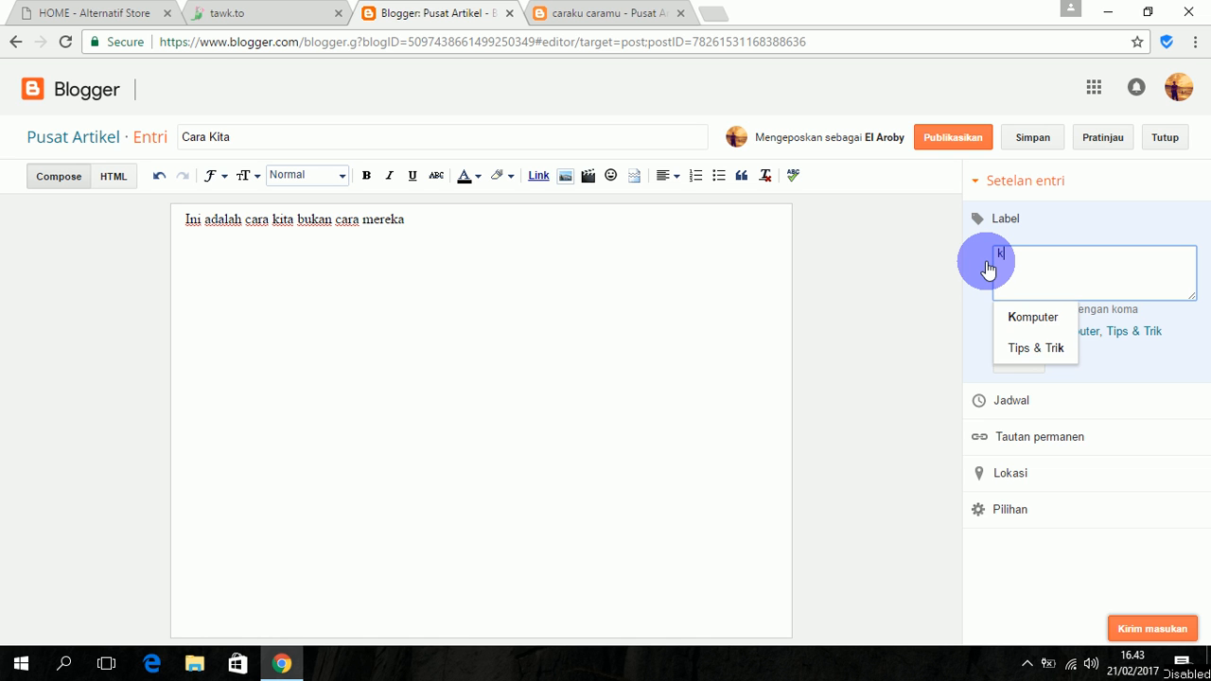
key(BackSpace)
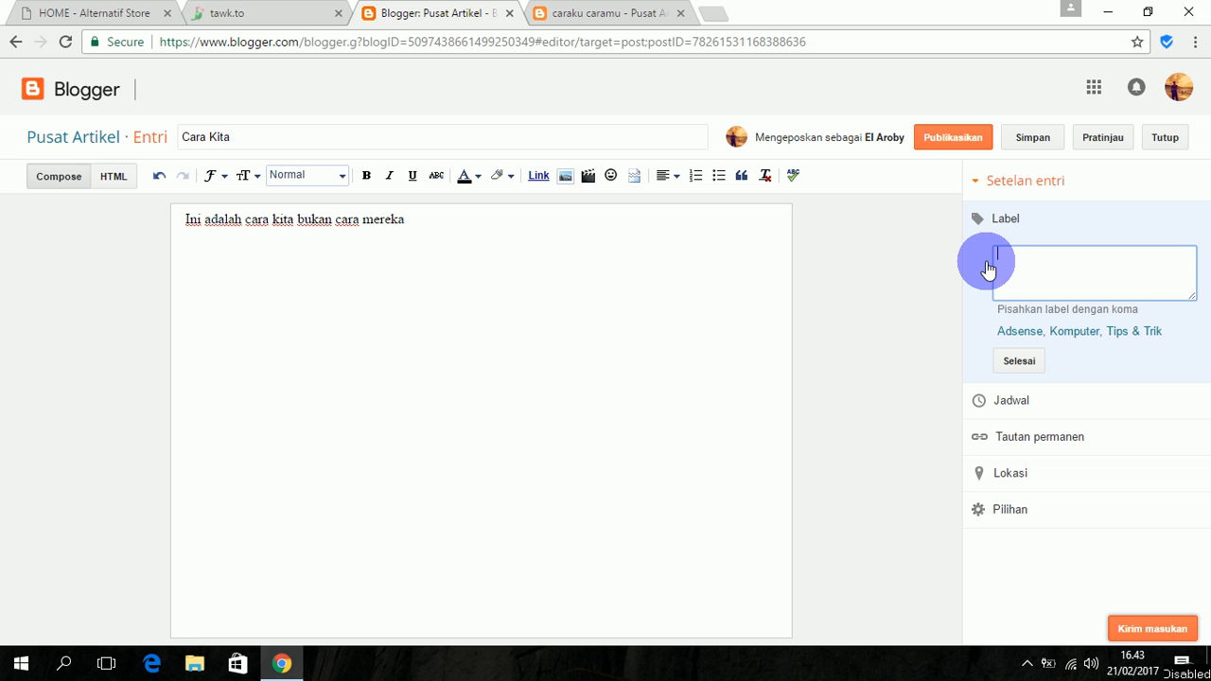
text(ilmu)
click(1031, 367)
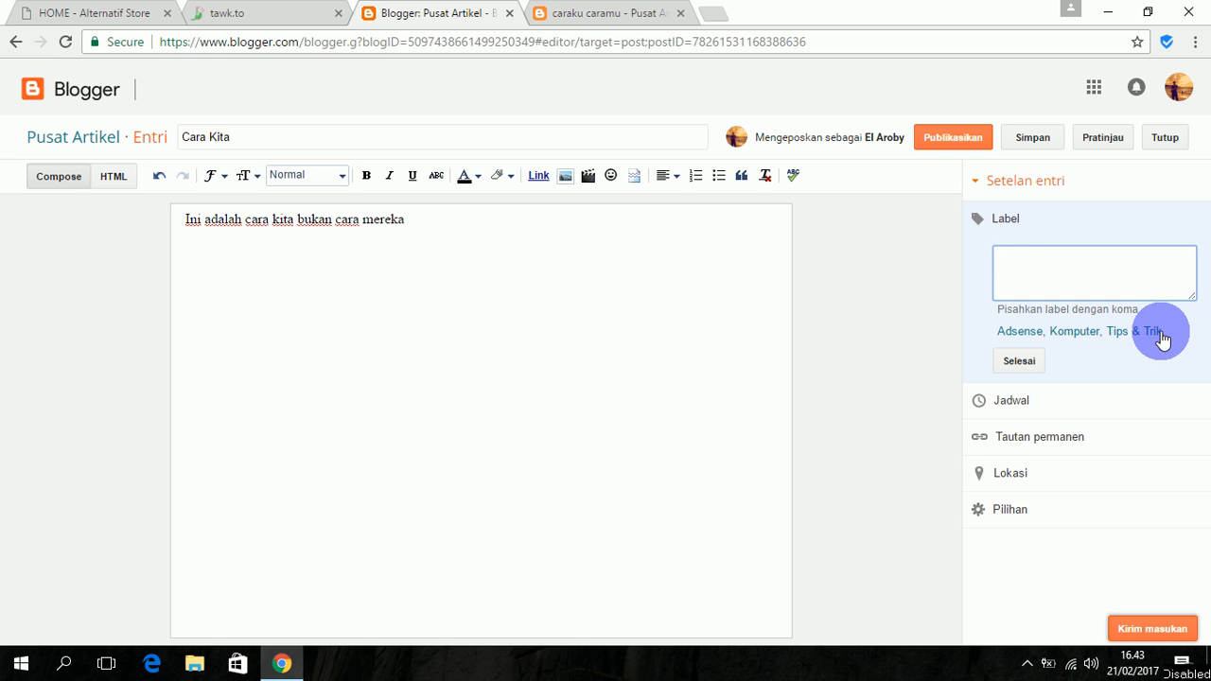
Assign the existing label "Tips & Trik" to the post and publish it without sharing on Google+.
click(1147, 339)
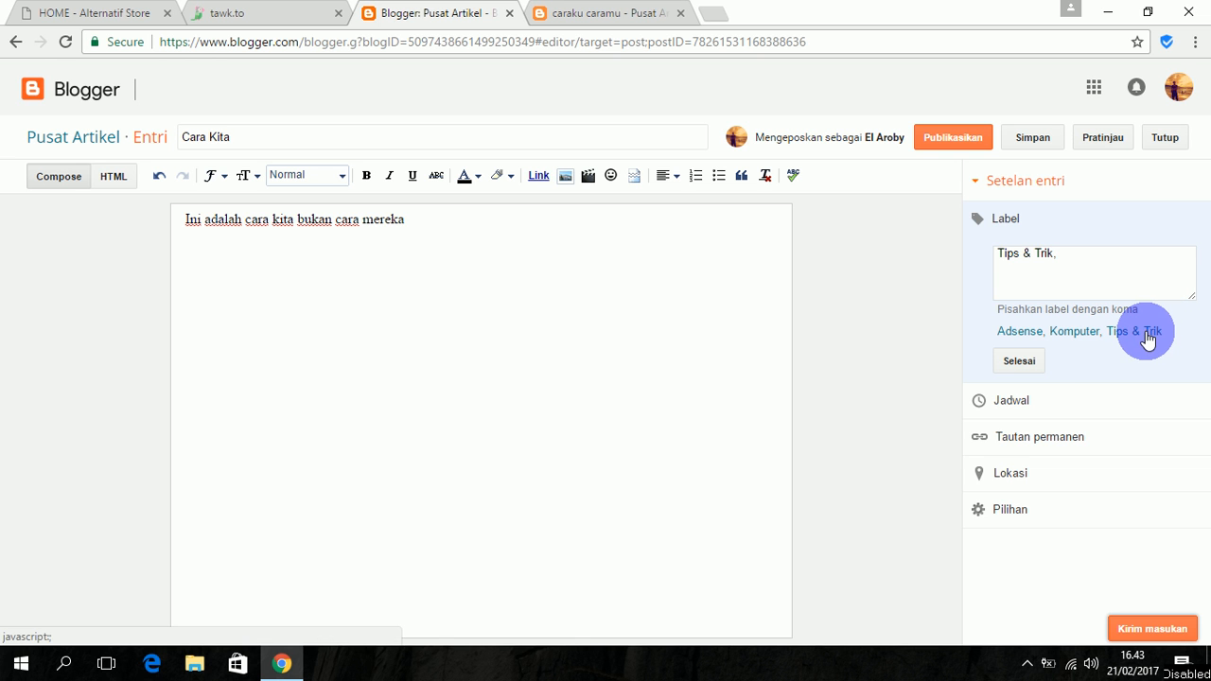
click(1033, 367)
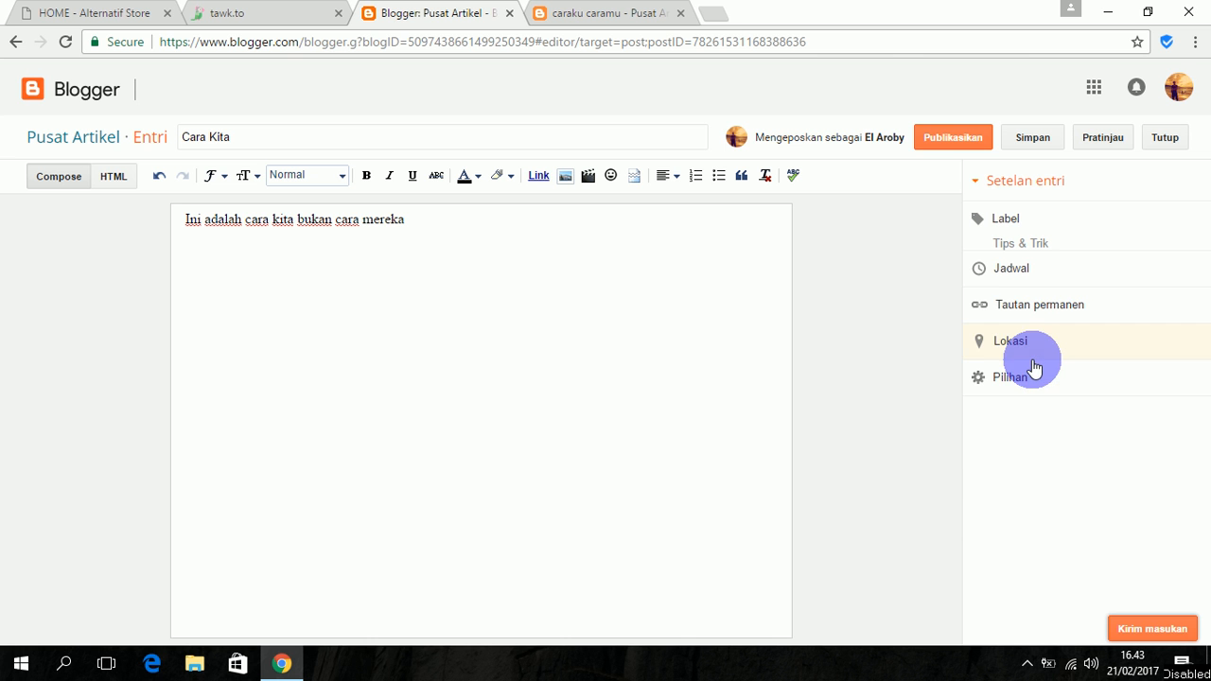
click(949, 140)
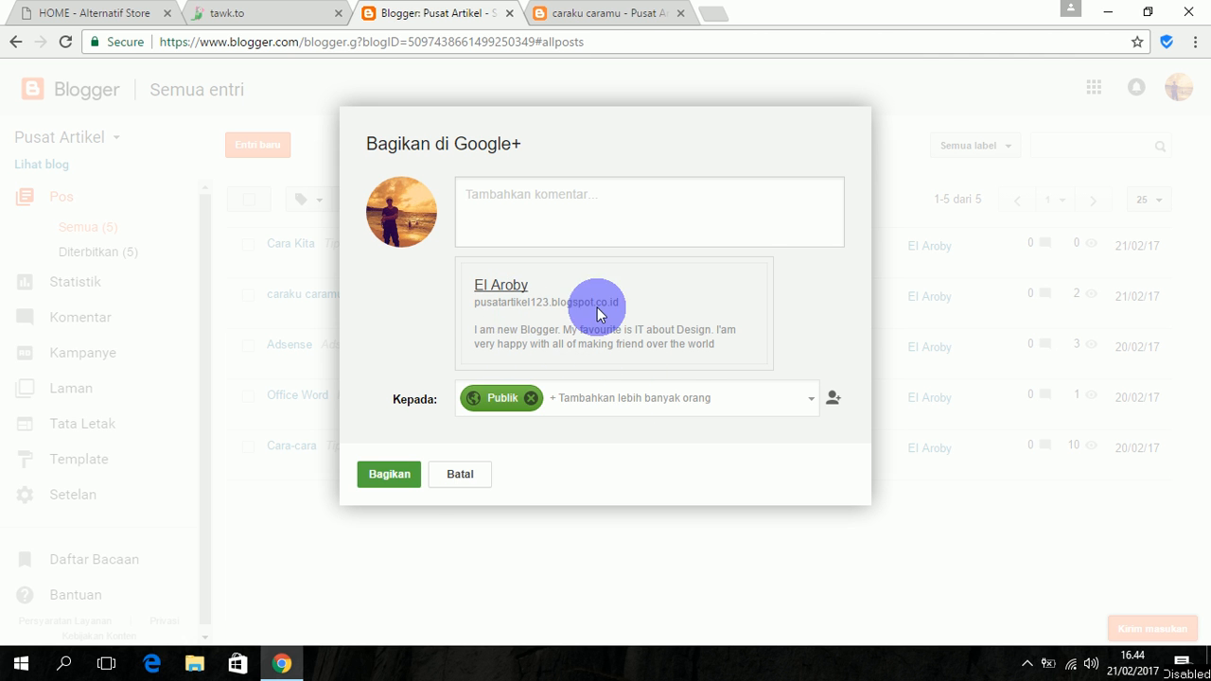
click(471, 465)
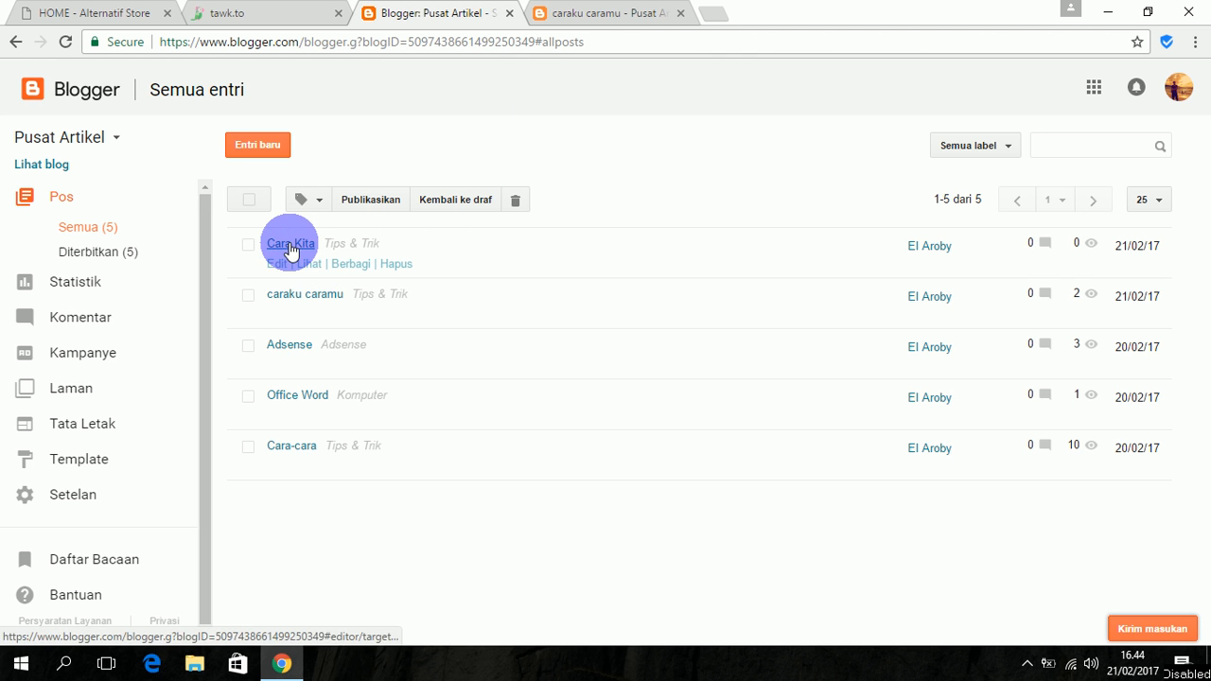
View the published "Cara Kita" post, closing the older "caraku caramu" page, and return to the Blogger post list.
click(311, 270)
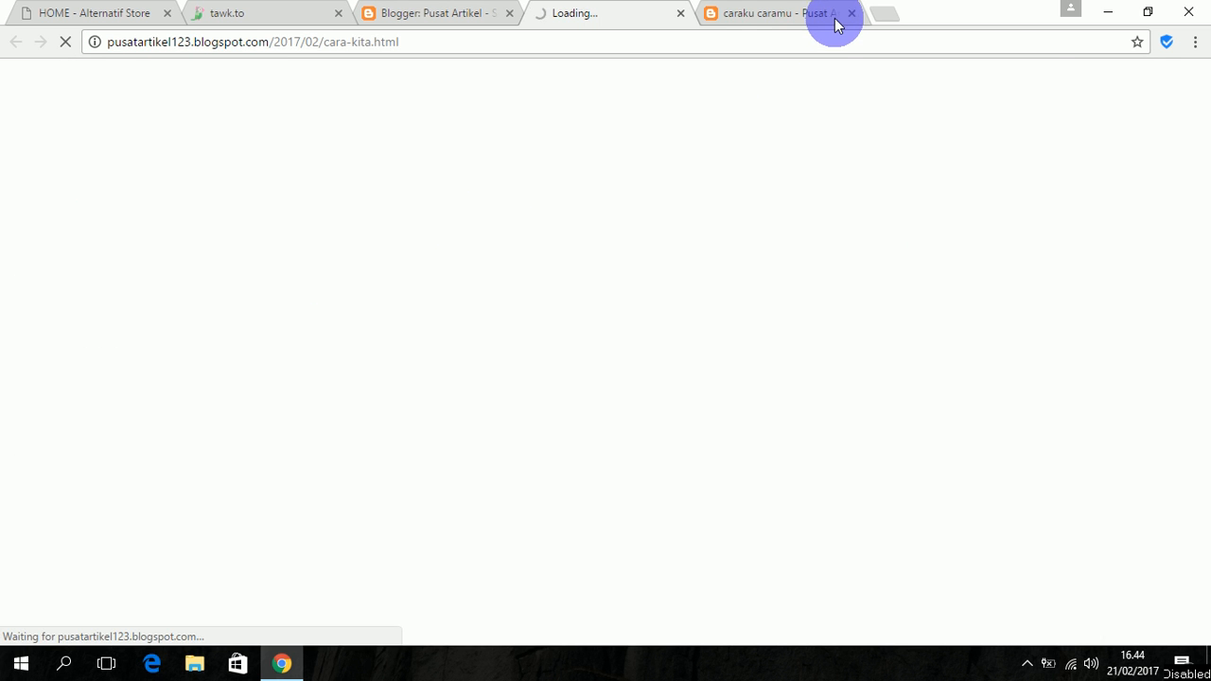
click(841, 21)
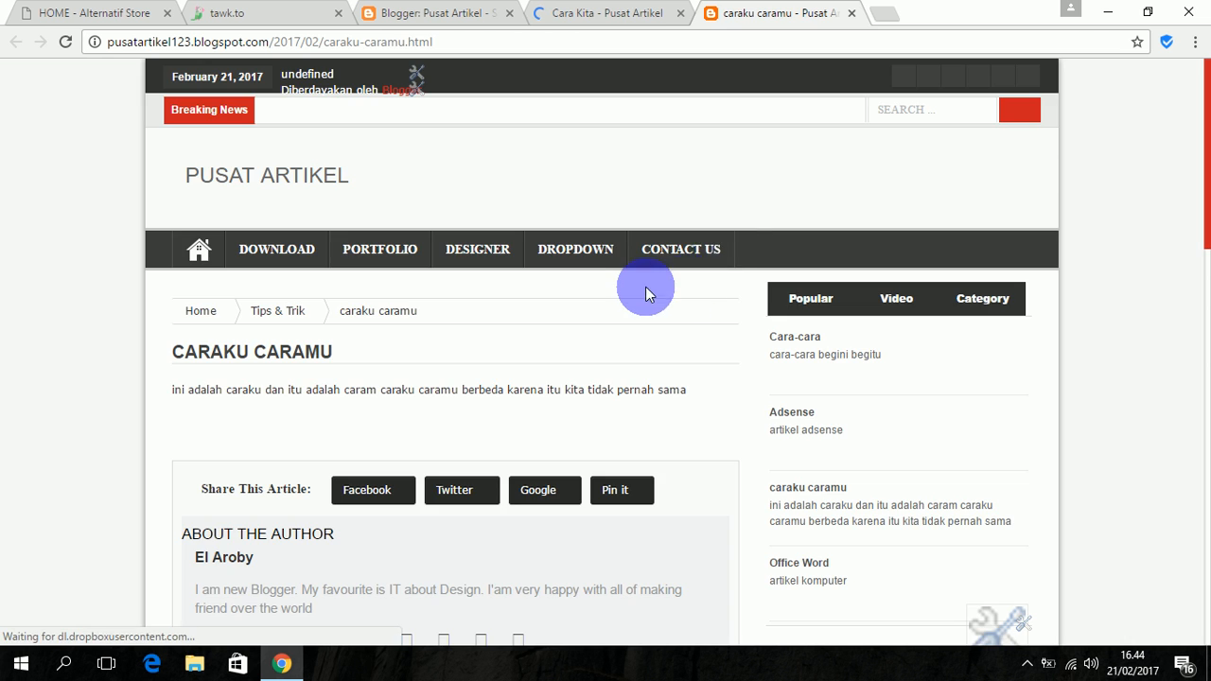
key(ctrl+w)
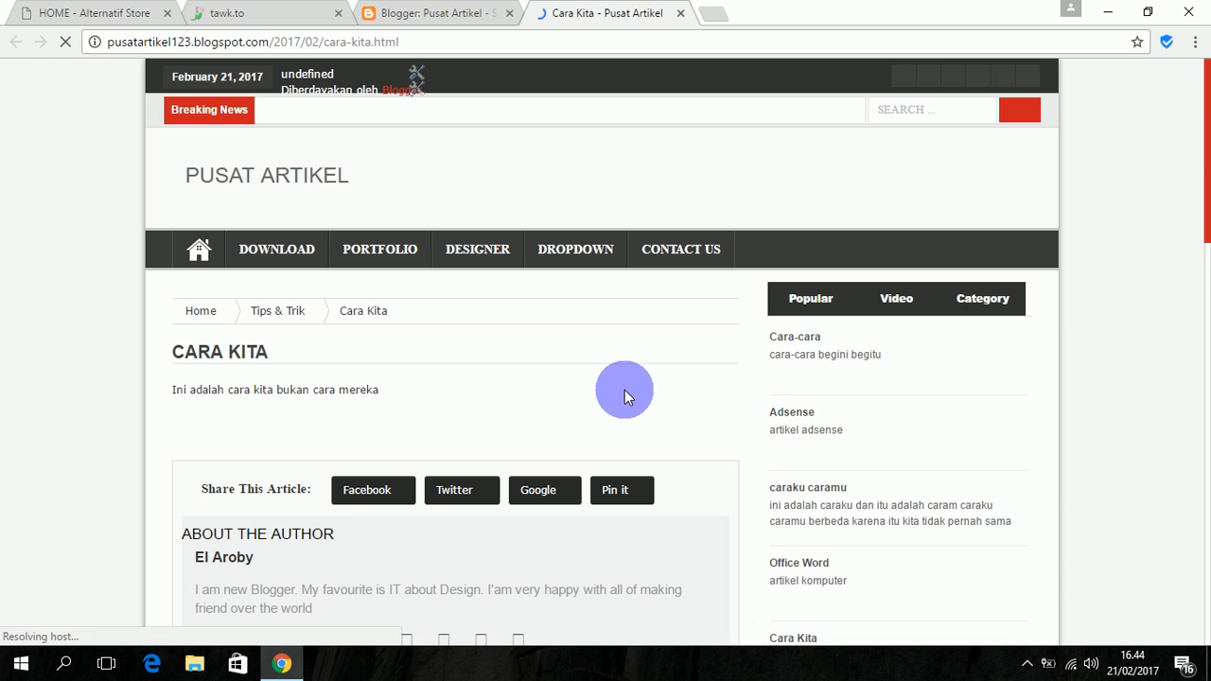
scroll(568, 387, down, 4)
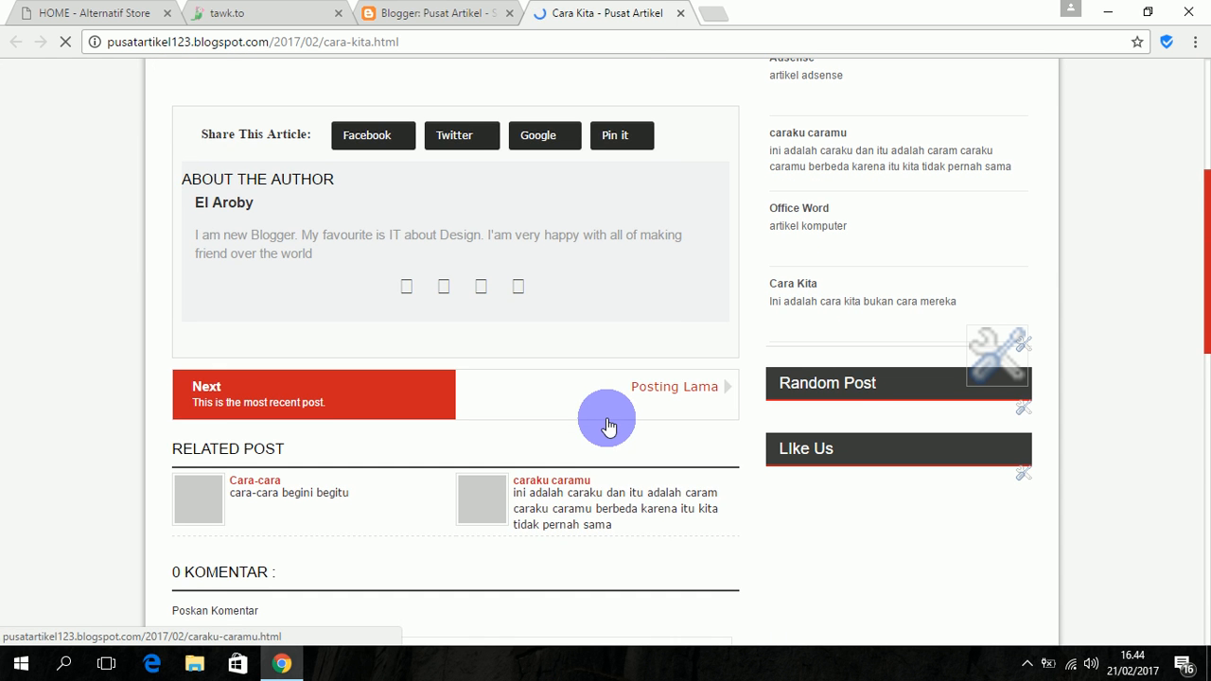
scroll(603, 413, down, 1)
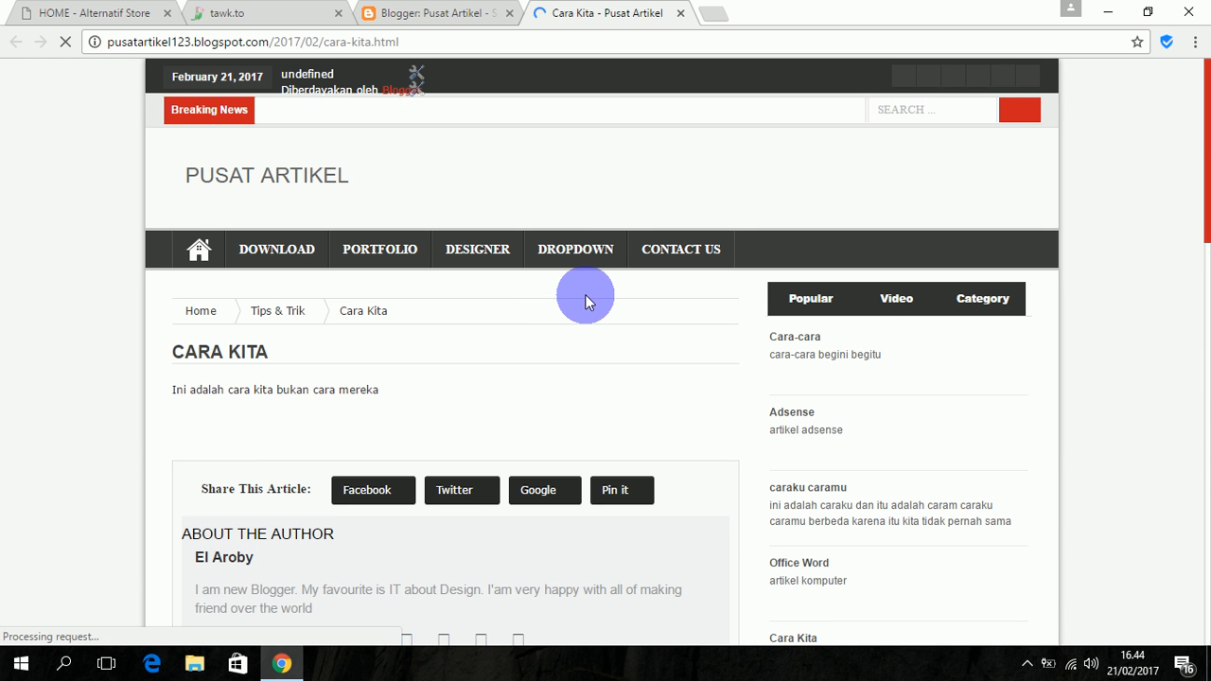
mouse_move(581, 261)
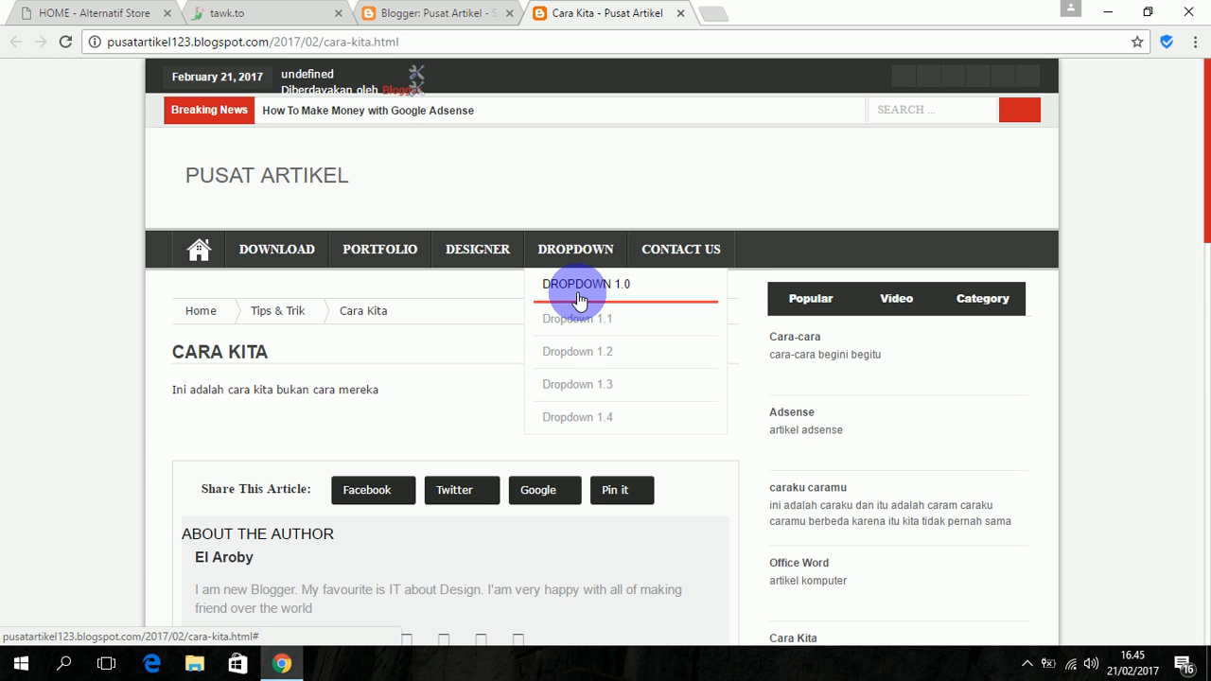
click(408, 12)
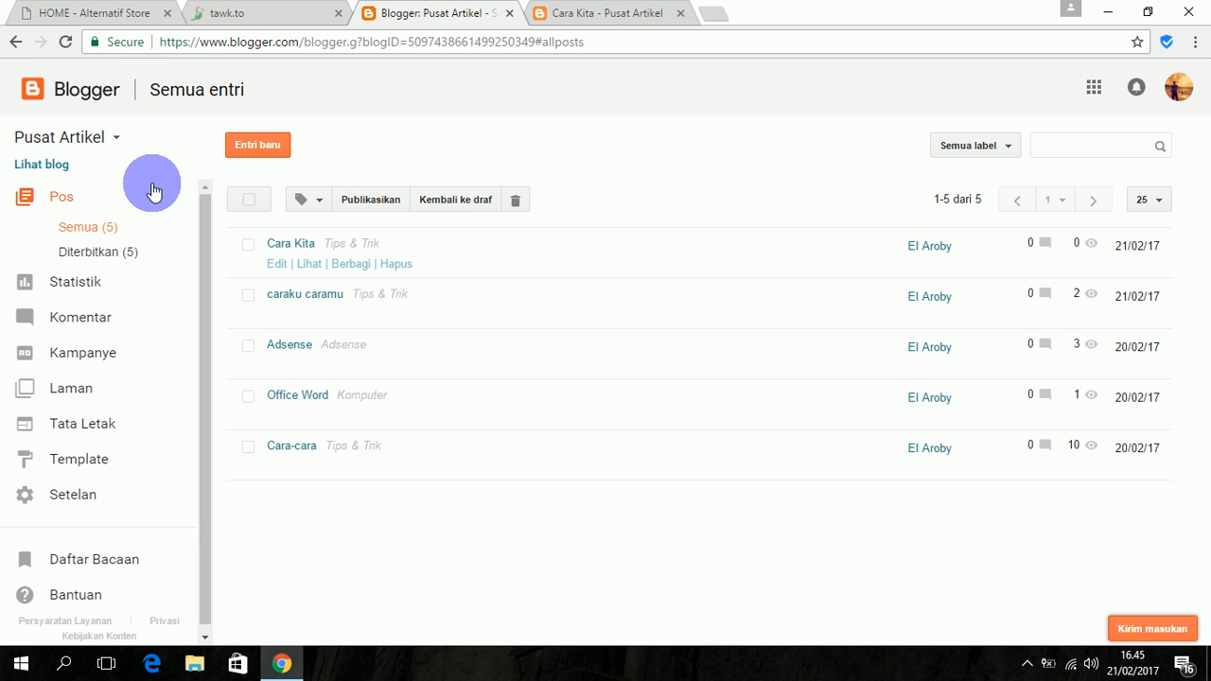
Open the blog's layout and start adding a gadget to the tab3-comments section.
click(99, 464)
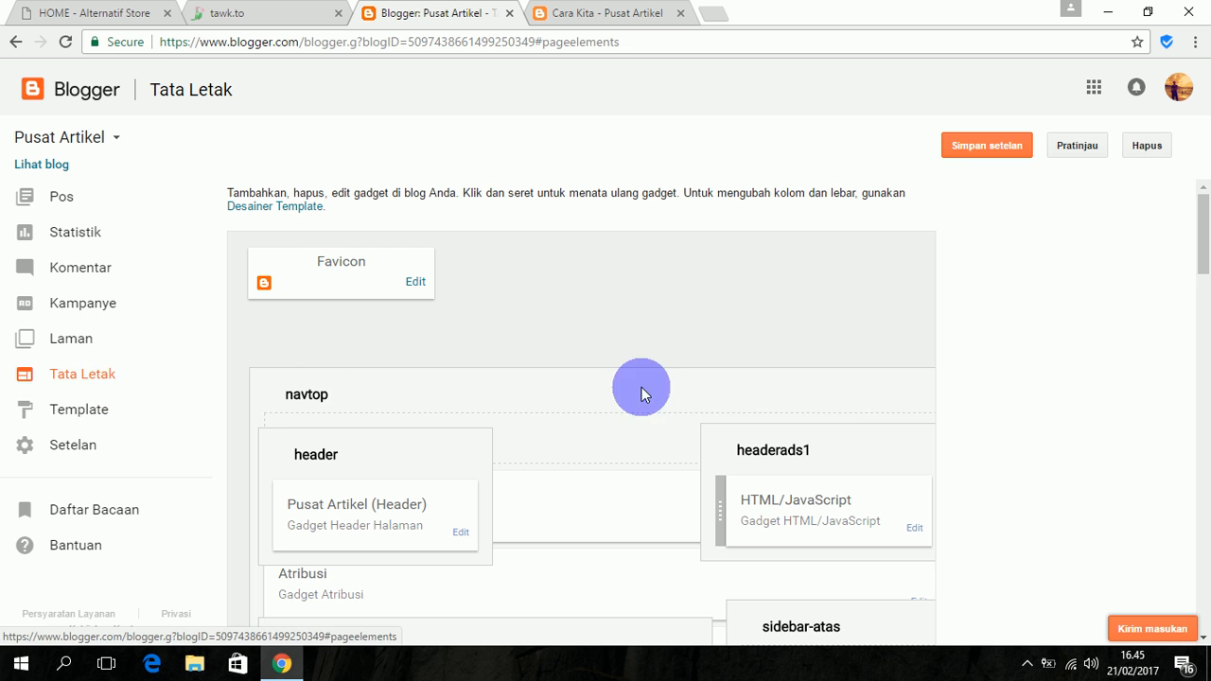
scroll(836, 412, down, 2)
scroll(833, 417, down, 5)
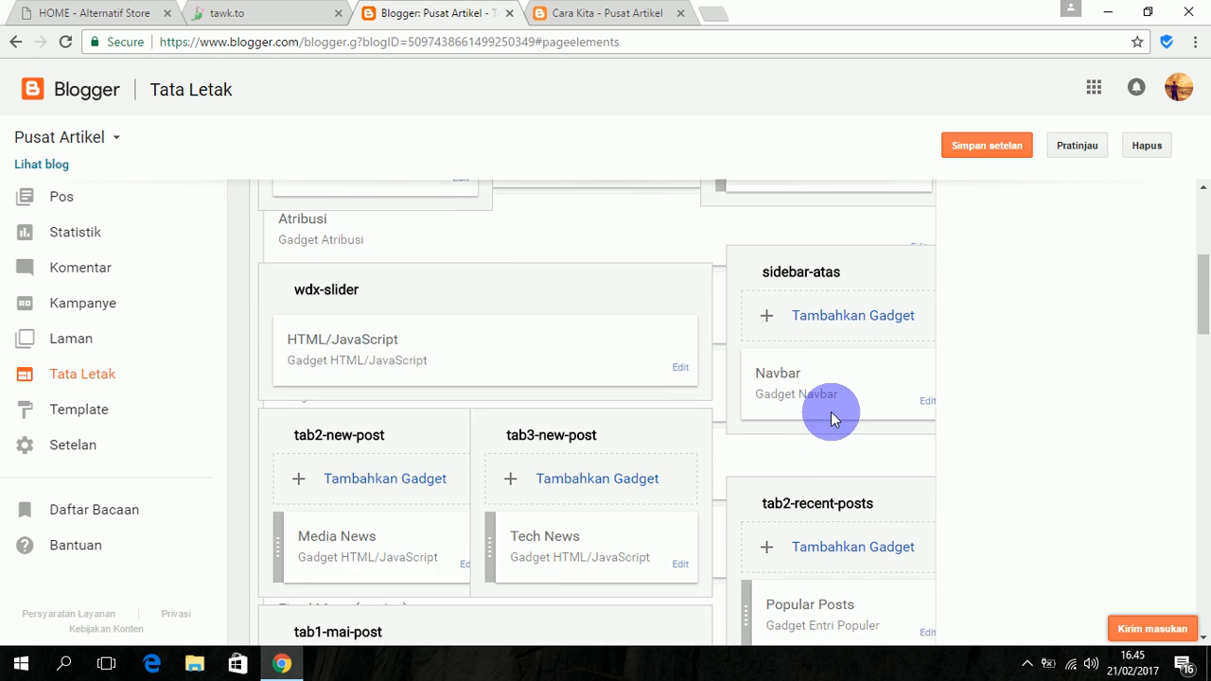
scroll(832, 417, down, 3)
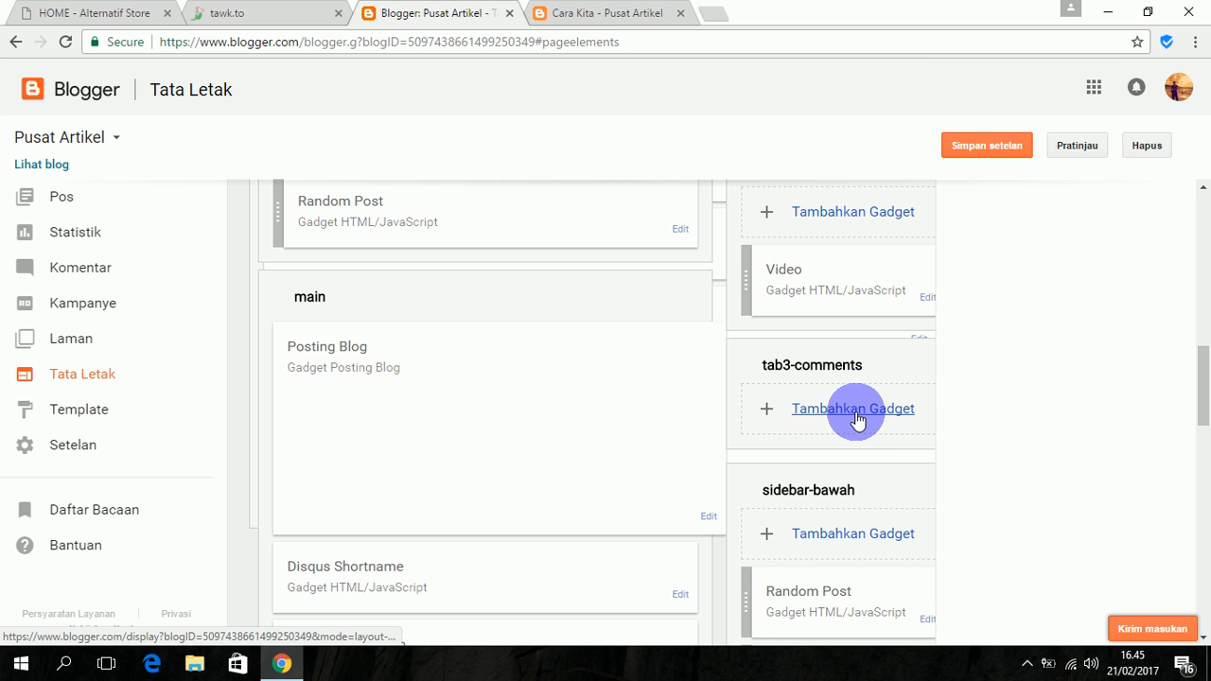
click(854, 412)
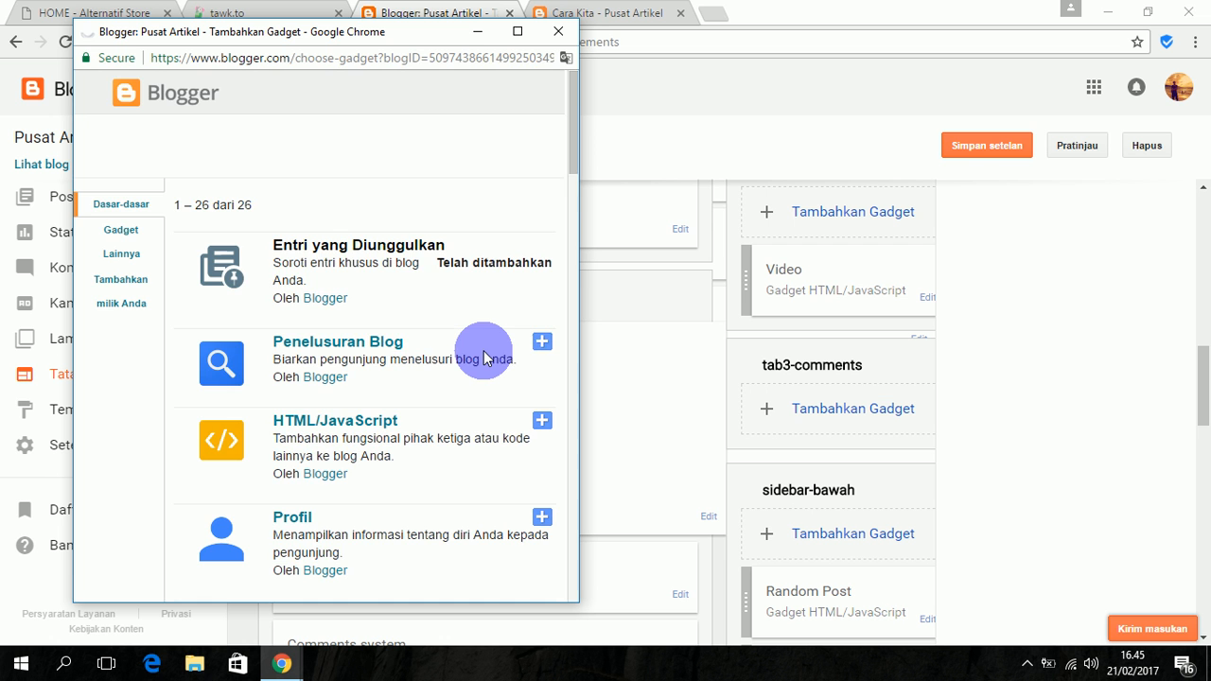
Add a Label gadget with its default settings to tab3-comments and save the layout arrangement.
drag(571, 156, 582, 251)
scroll(581, 250, down, 1)
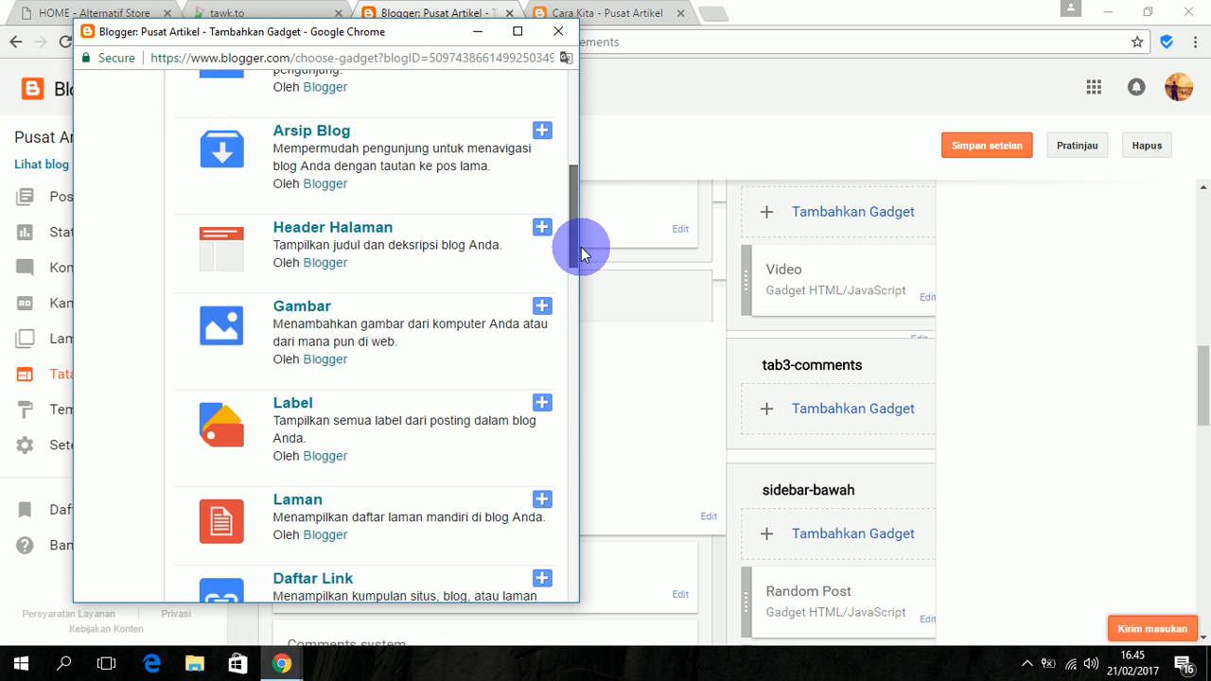
click(548, 387)
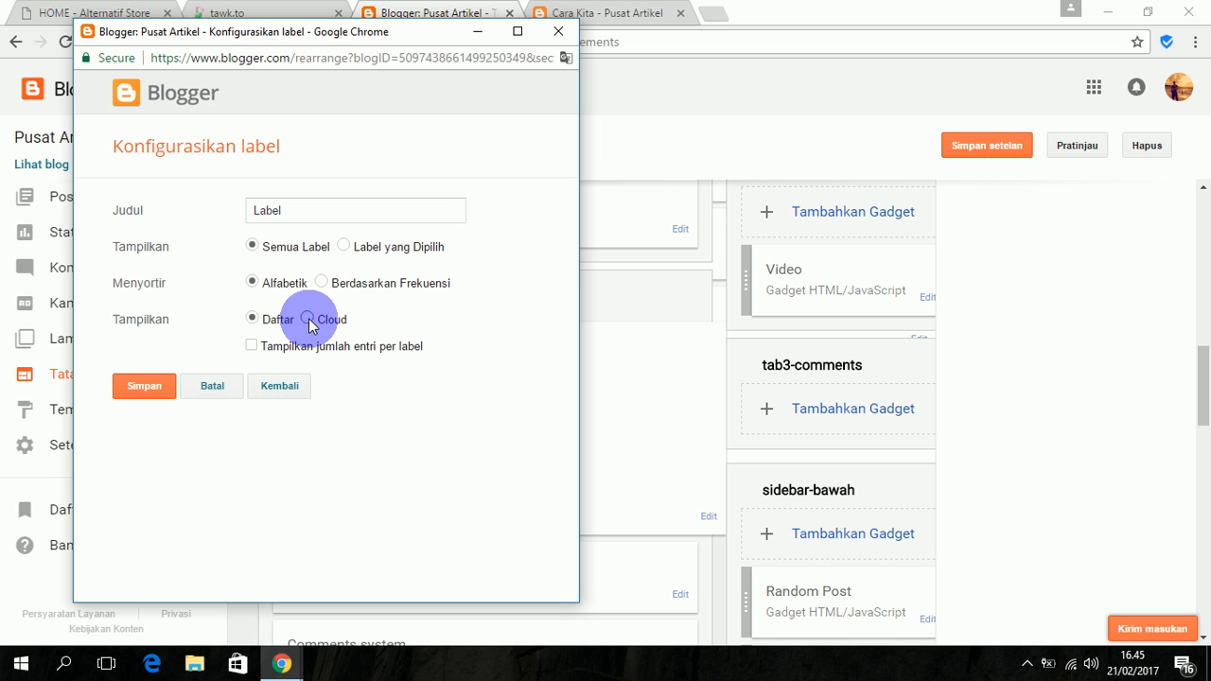
click(148, 392)
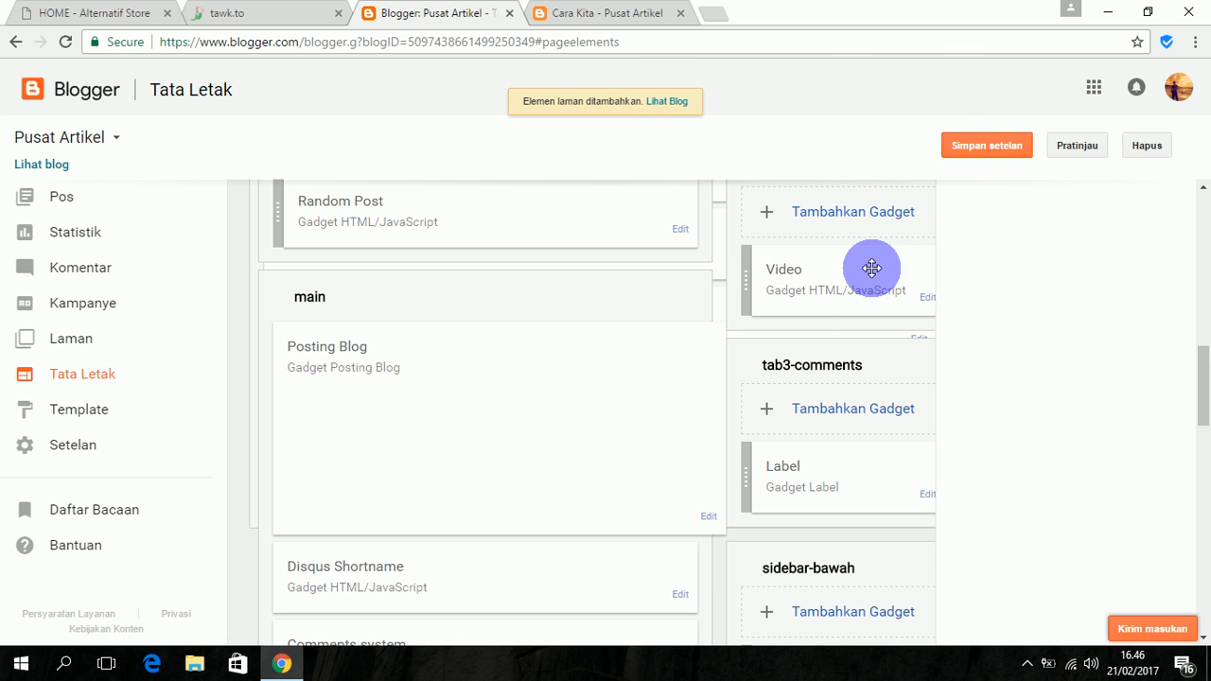
click(972, 154)
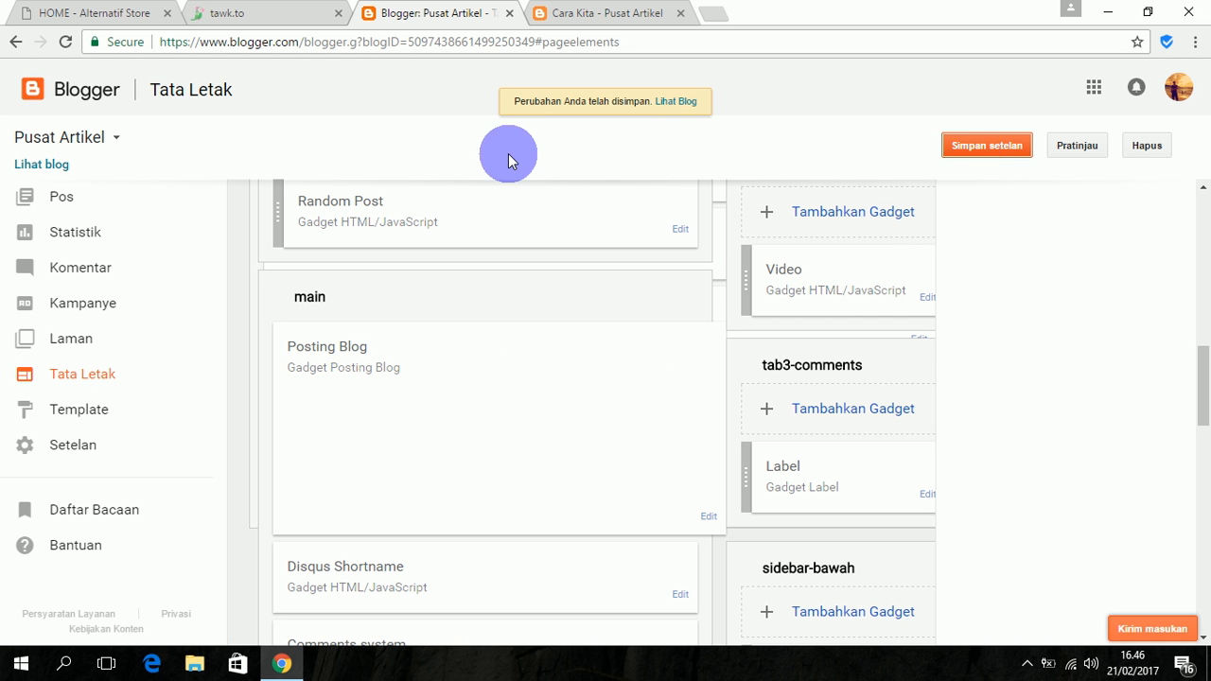
Reload the live "Cara Kita" post and check the label list in the sidebar.
click(602, 17)
scroll(697, 343, down, 2)
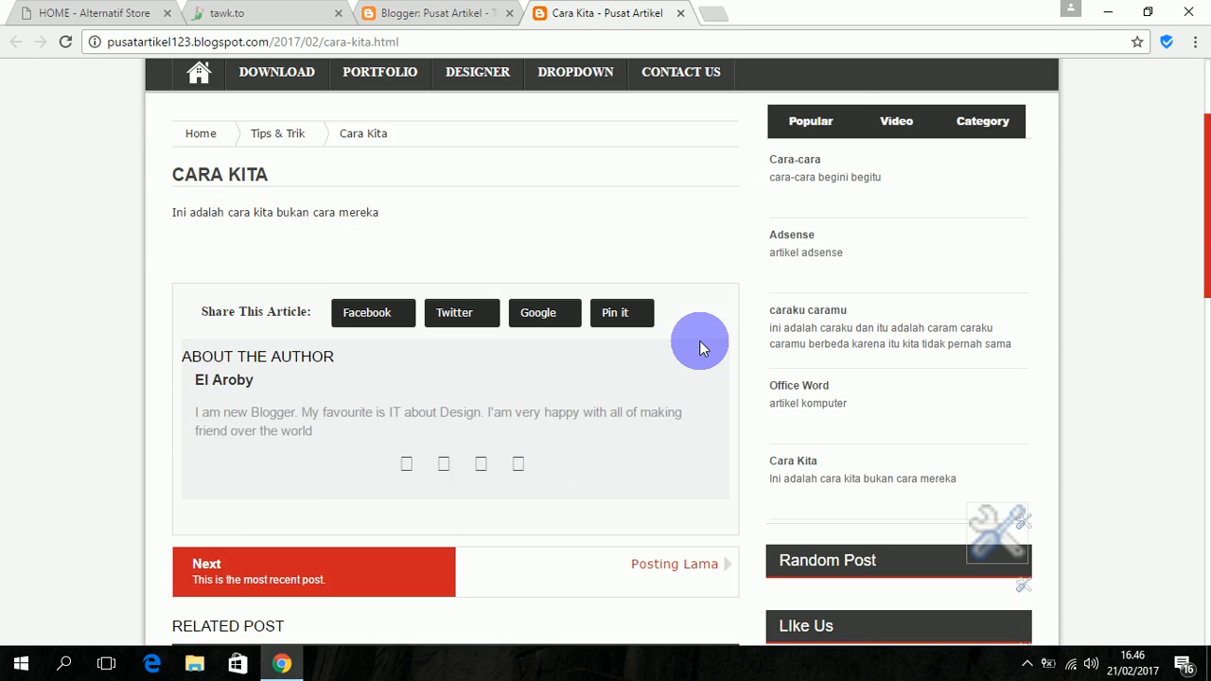
scroll(699, 340, down, 2)
click(66, 42)
click(451, 137)
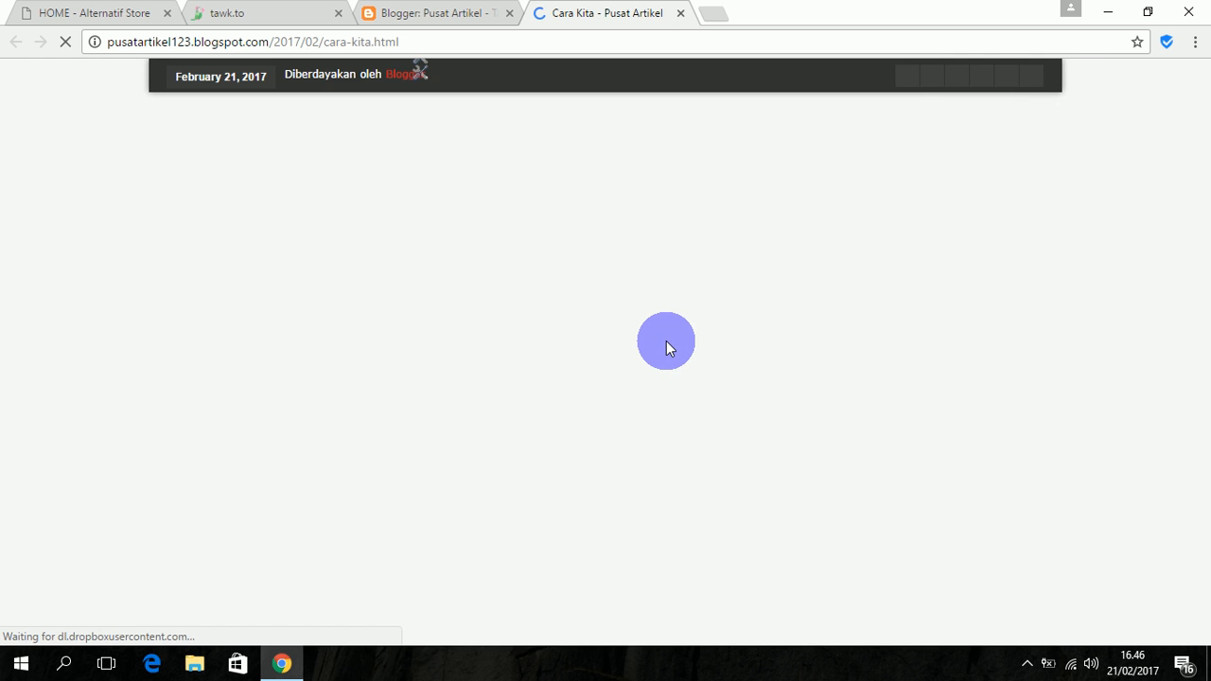
scroll(665, 341, down, 4)
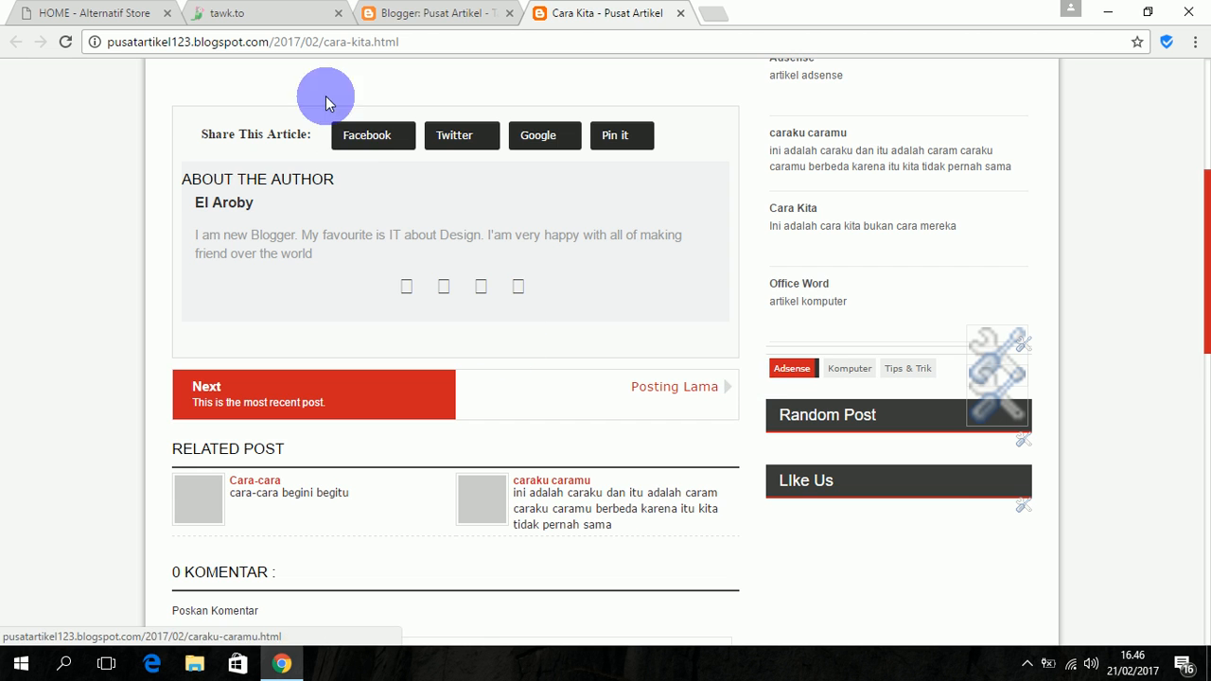
Return to Blogger and open the blog template's HTML for editing.
click(420, 16)
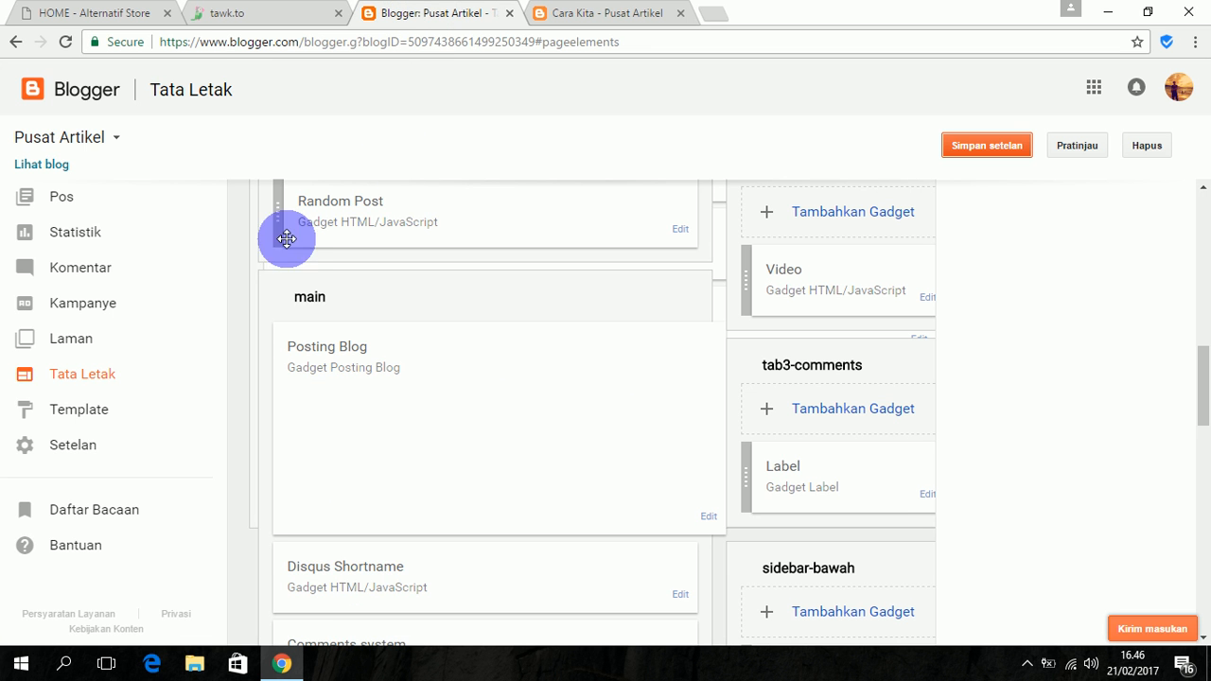
click(92, 413)
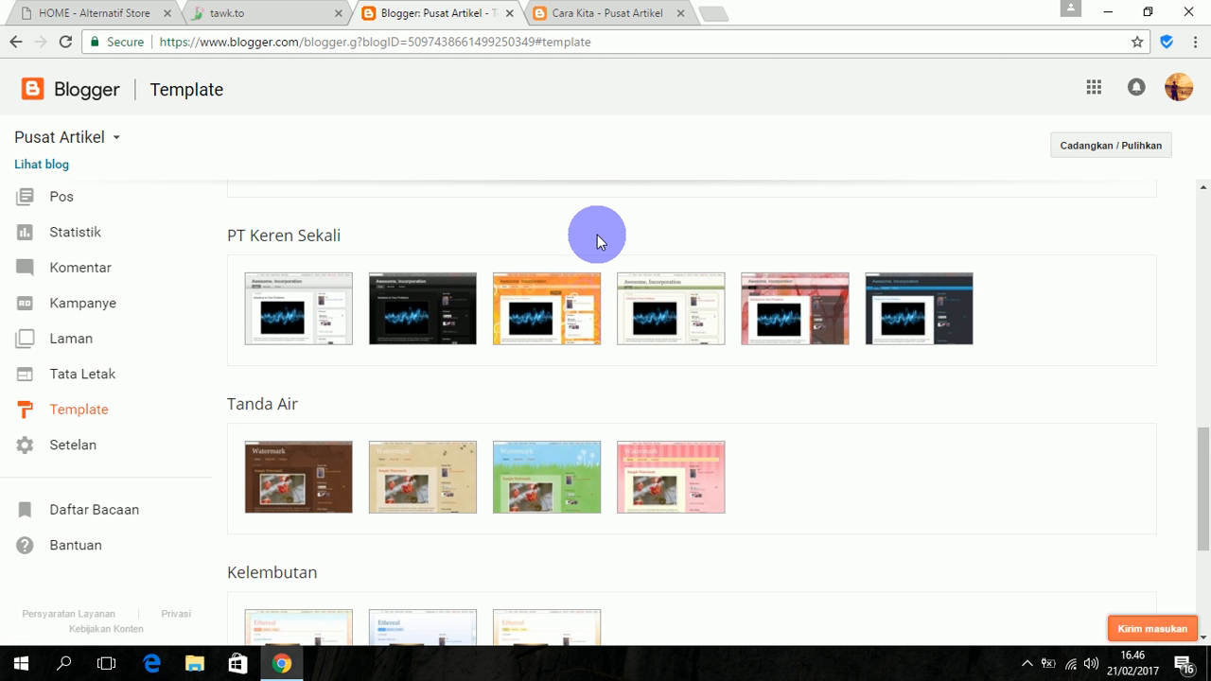
scroll(597, 241, up, 3)
scroll(598, 243, up, 5)
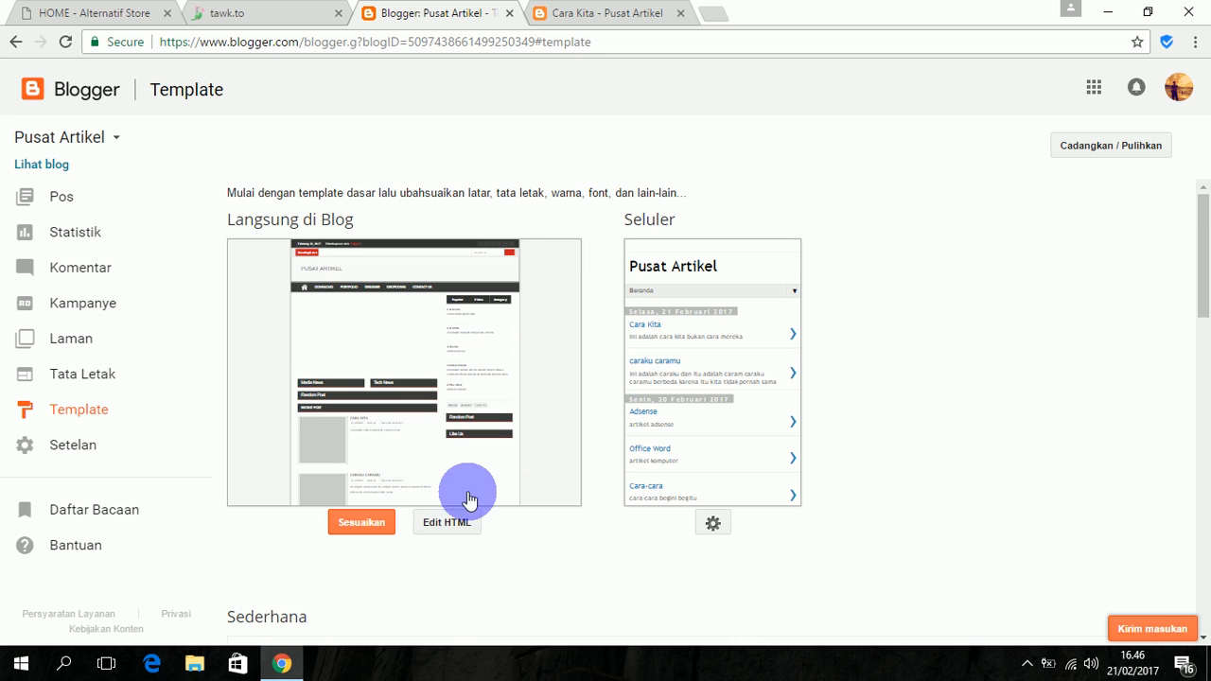
click(452, 530)
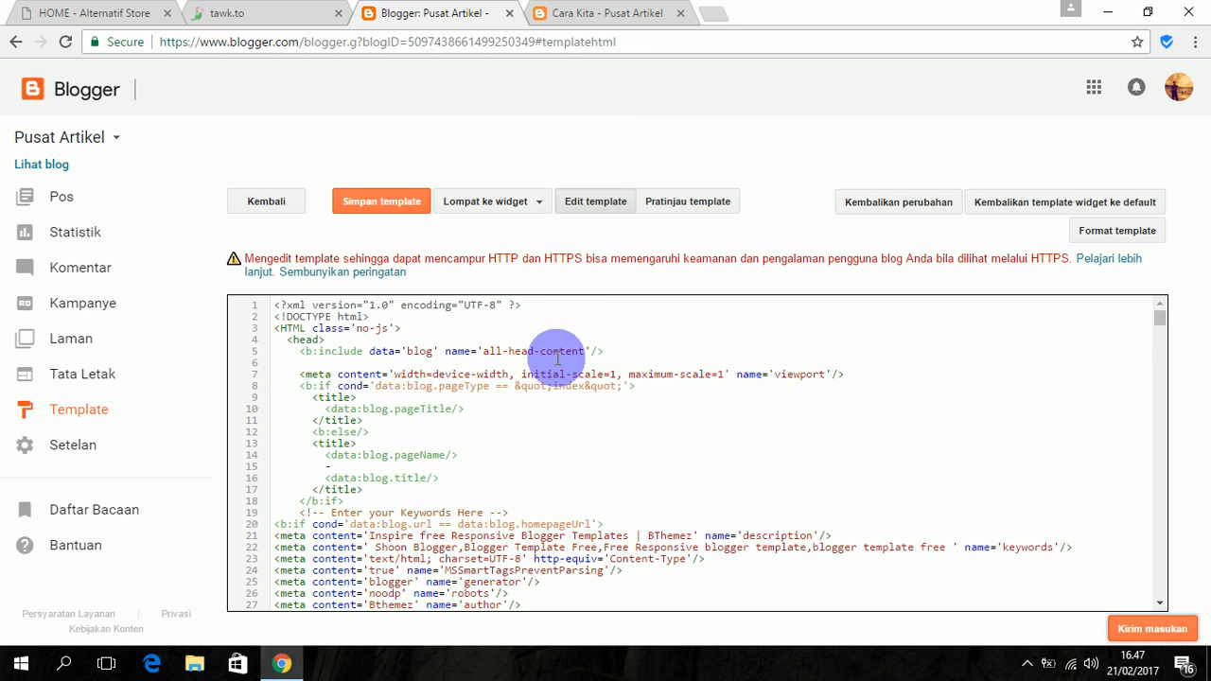
Examine the DROPDOWN item and its submenu entries in the live site's navigation menu.
click(568, 13)
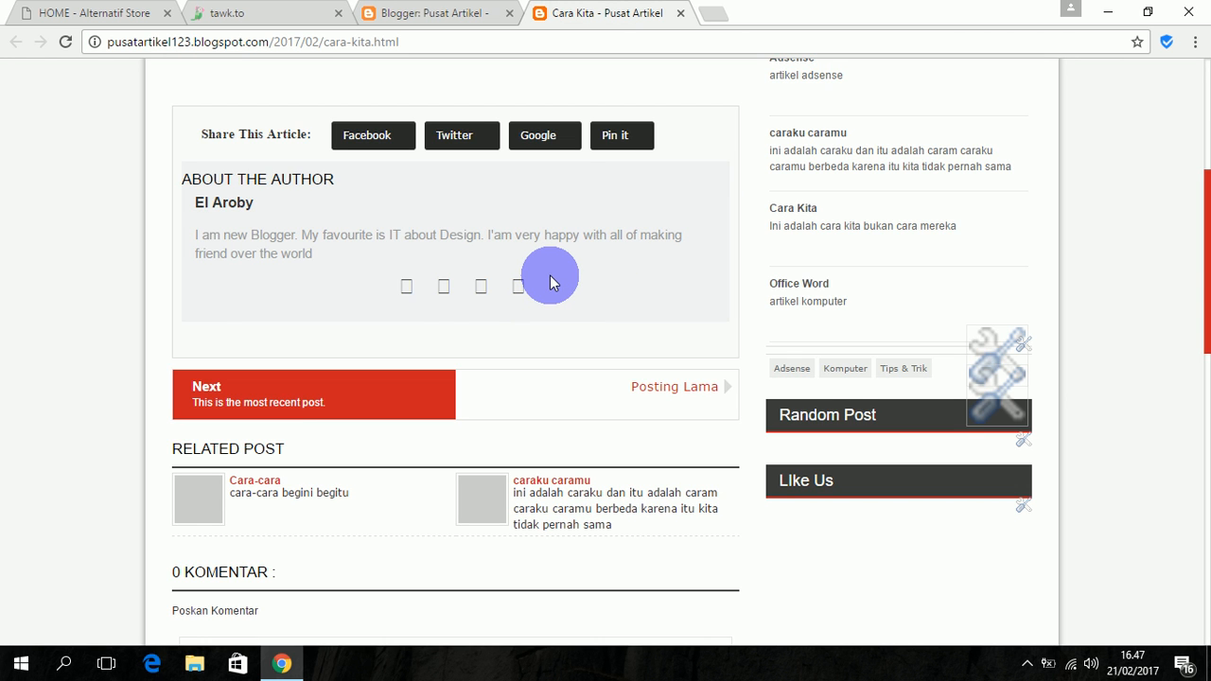
scroll(549, 279, up, 3)
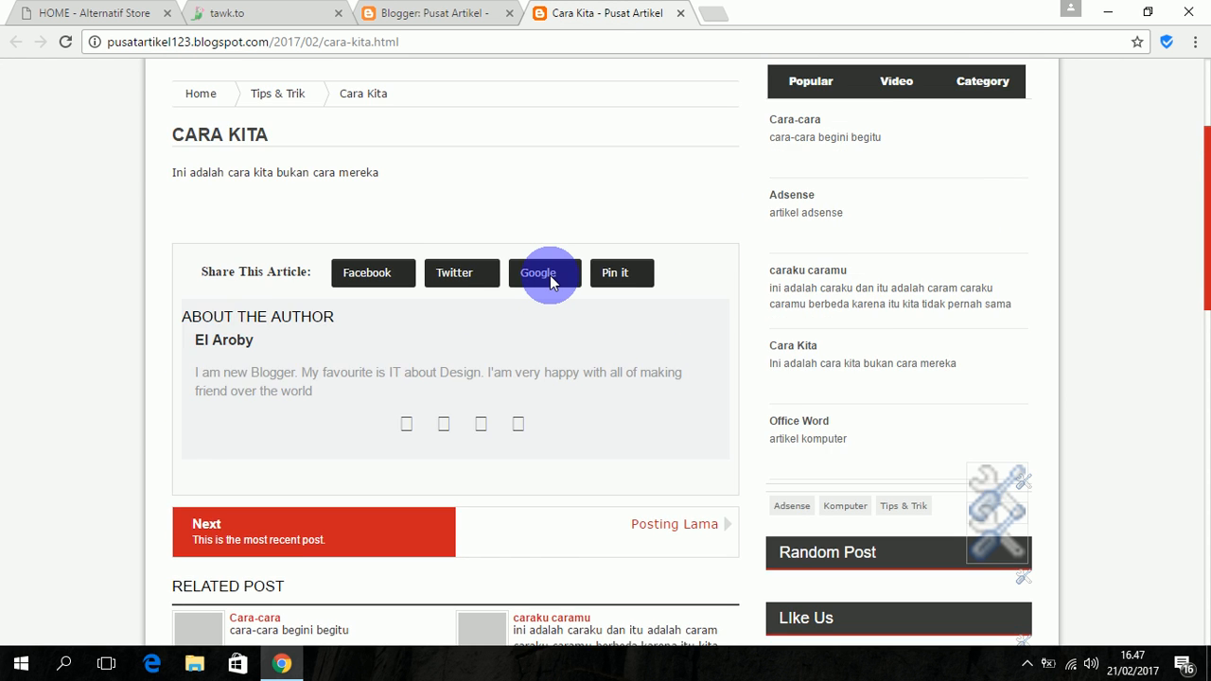
mouse_move(576, 169)
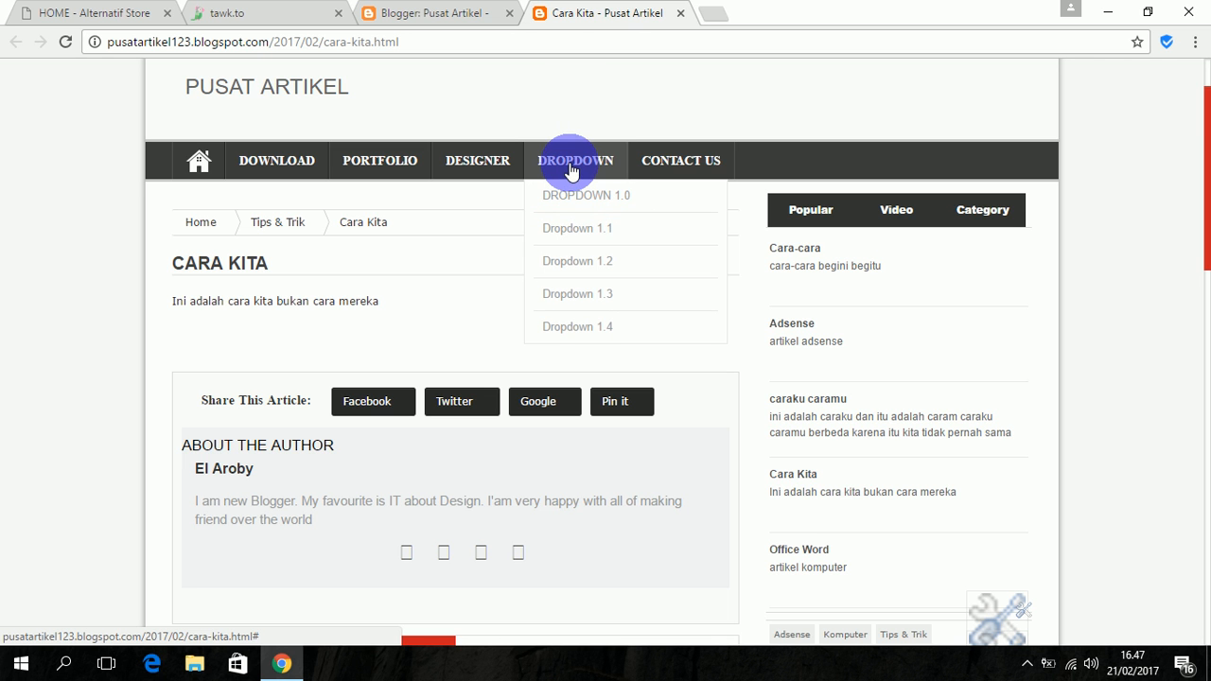
Search the template HTML for "dropdown" to locate the navigation menu code.
click(411, 17)
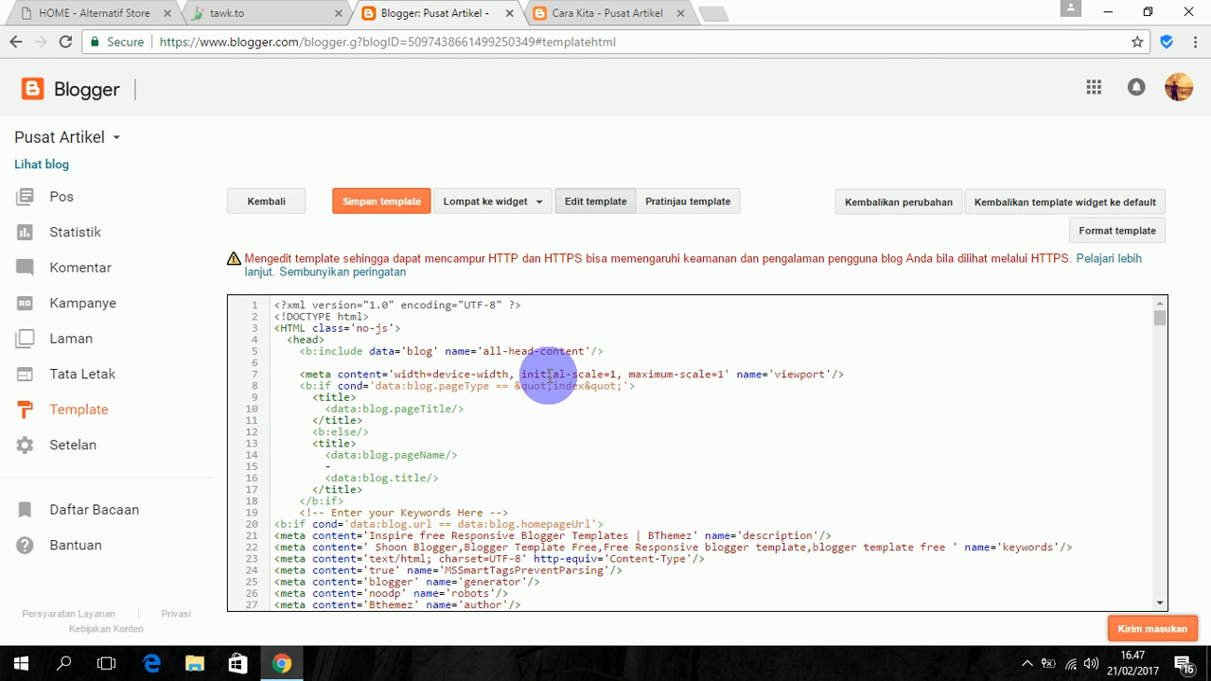
drag(547, 374, 554, 375)
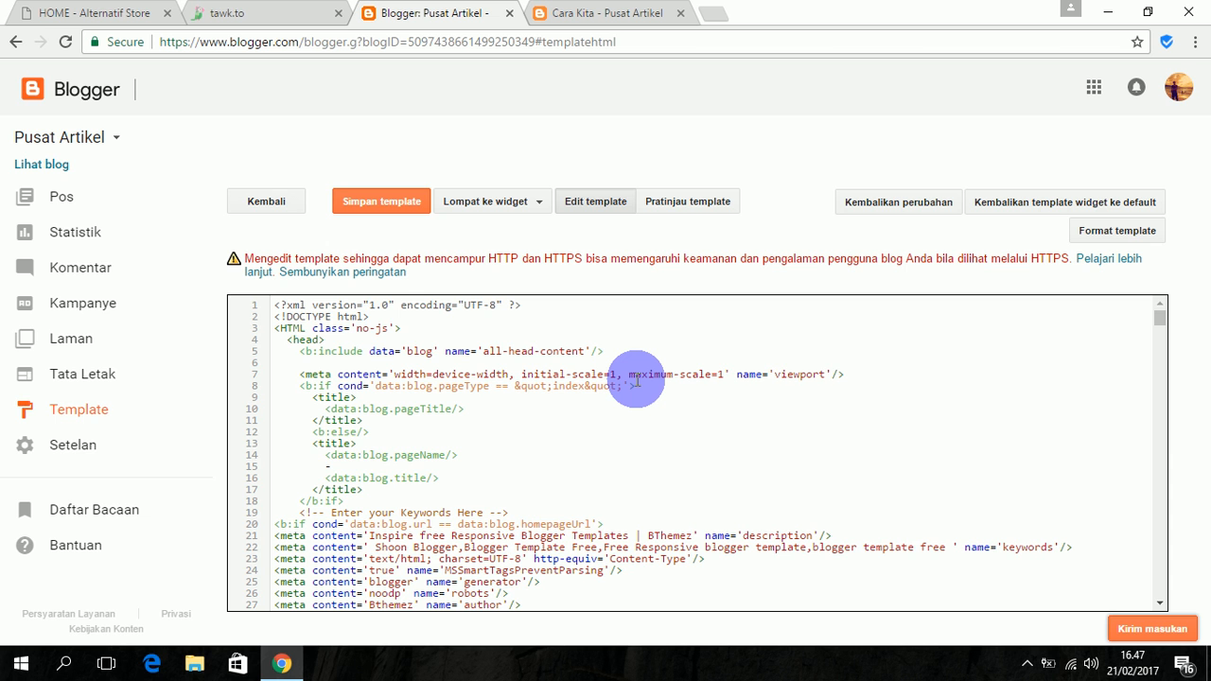
key(ctrl+f)
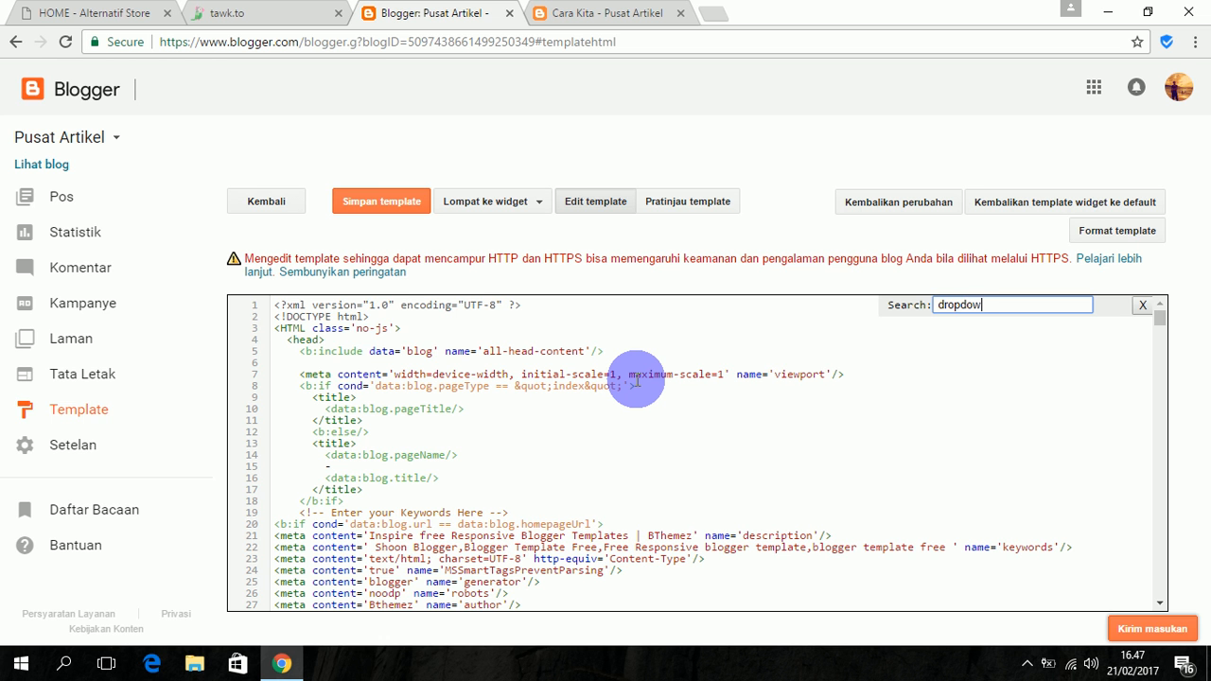
text(dropdown)
key(Return)
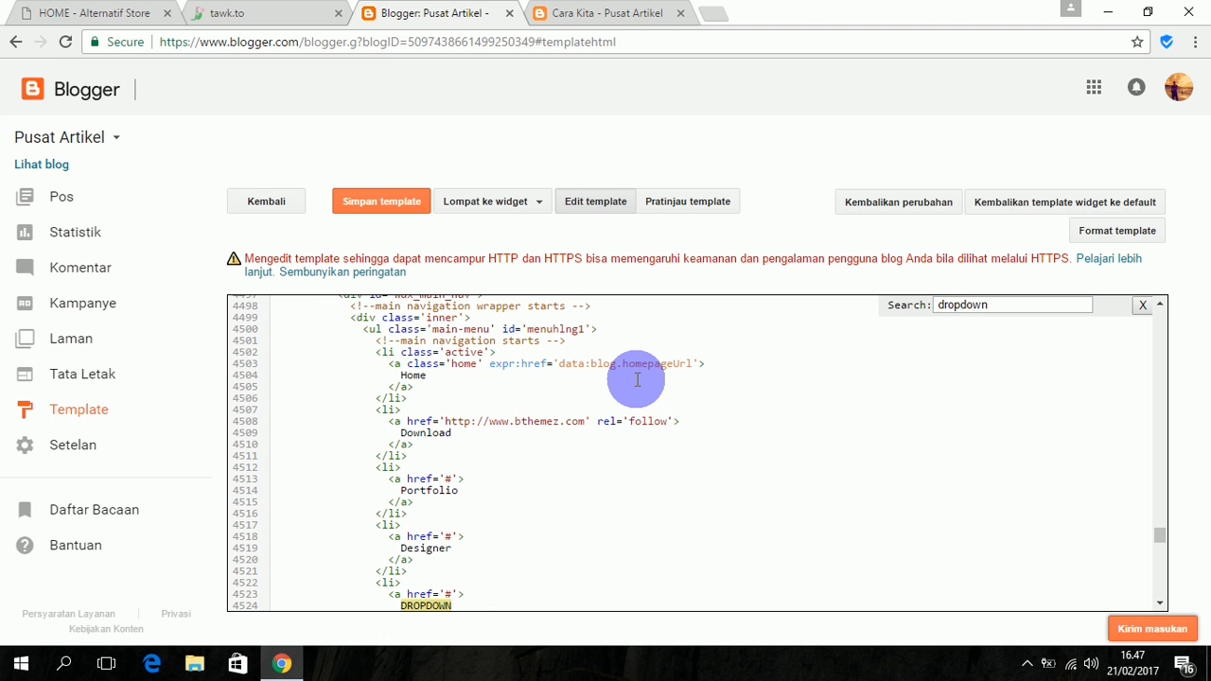
scroll(568, 386, down, 1)
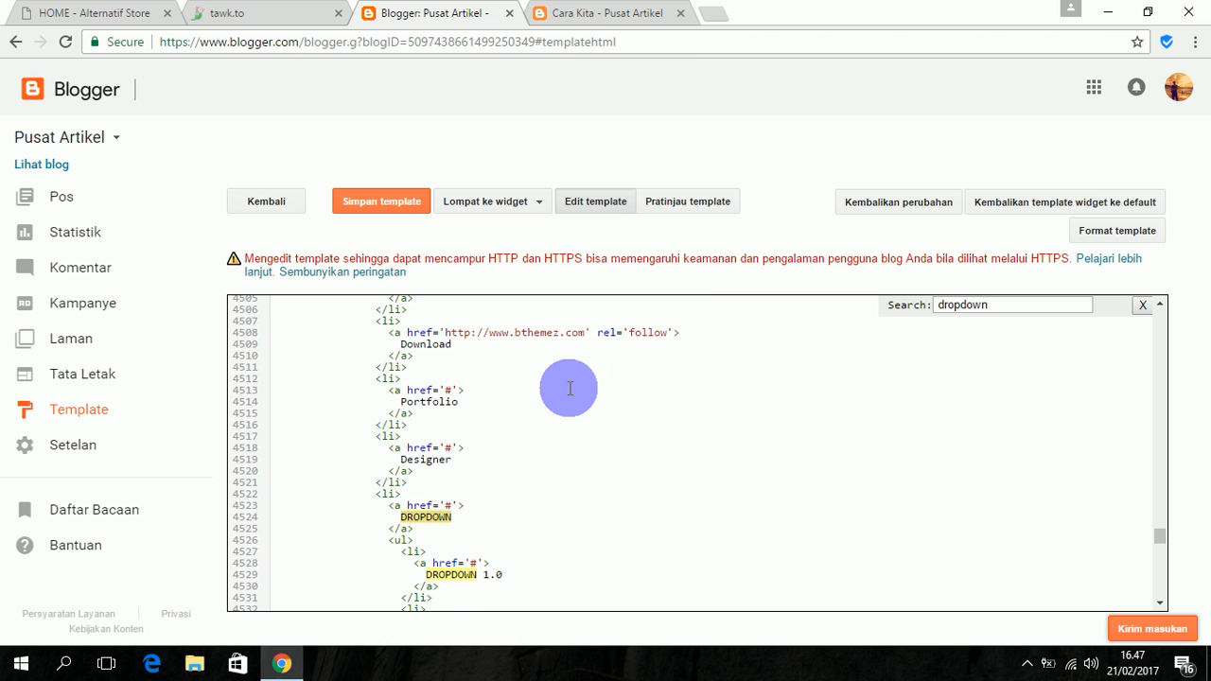
Rename the DROPDOWN menu item to ARTIKEL in the template HTML and clear its link address, checking the live menu for reference.
drag(452, 459, 414, 471)
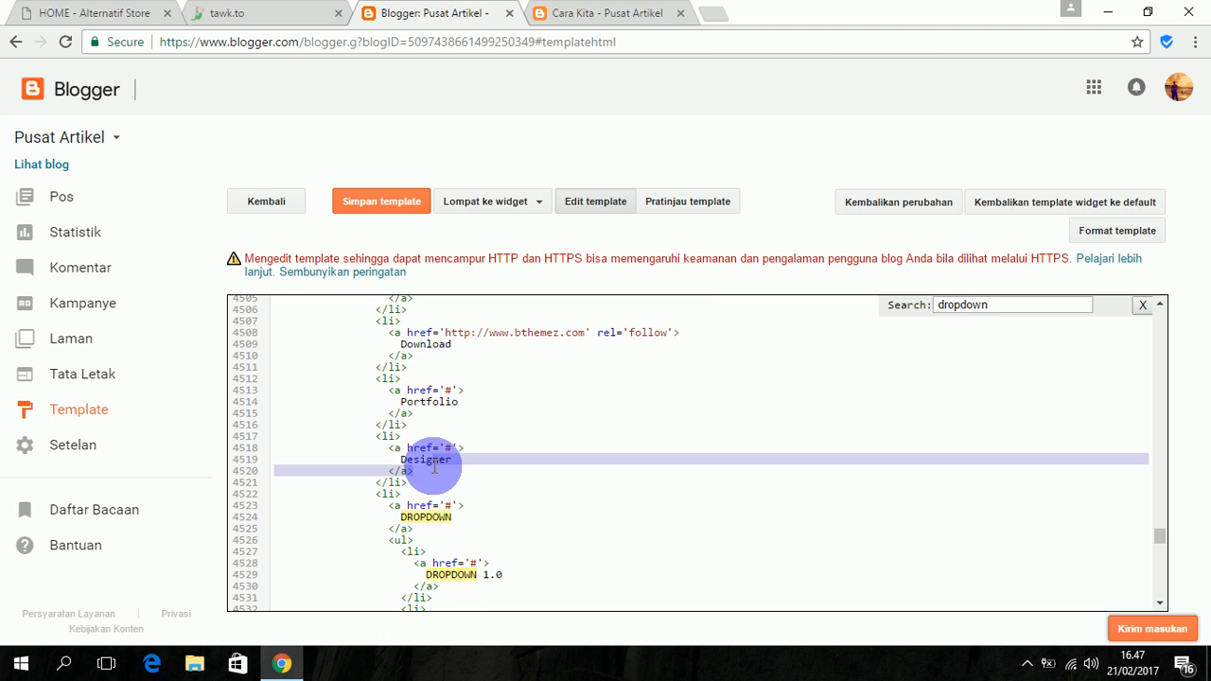
click(453, 516)
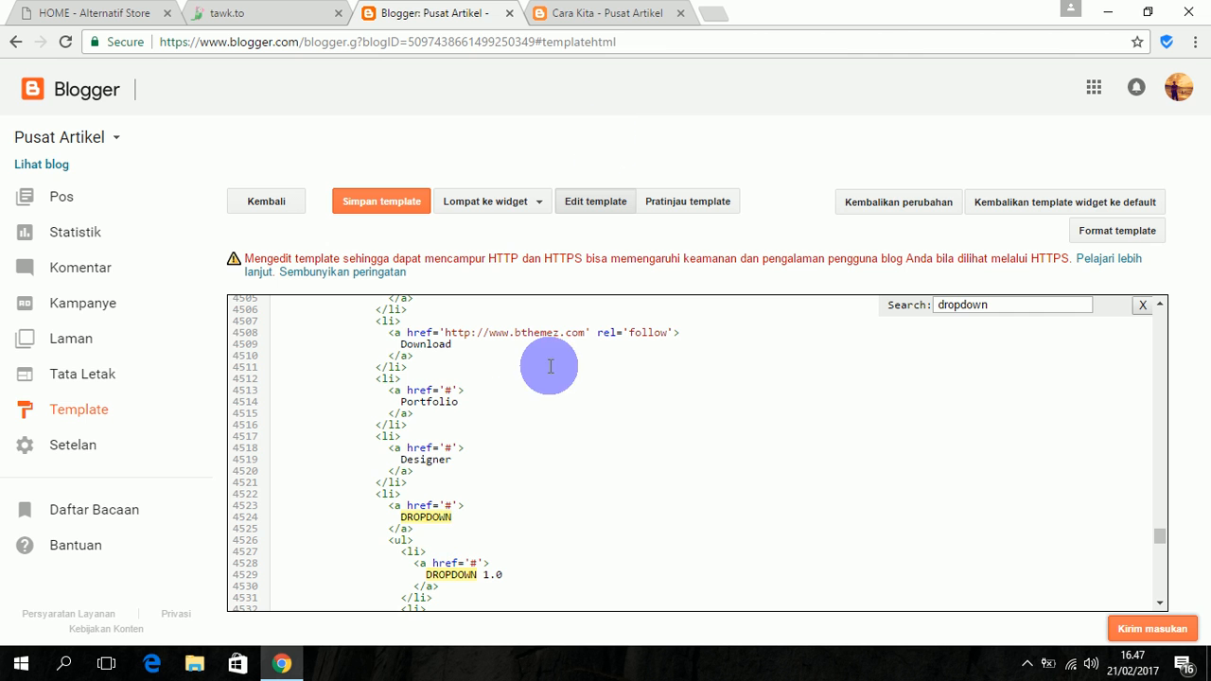
click(574, 12)
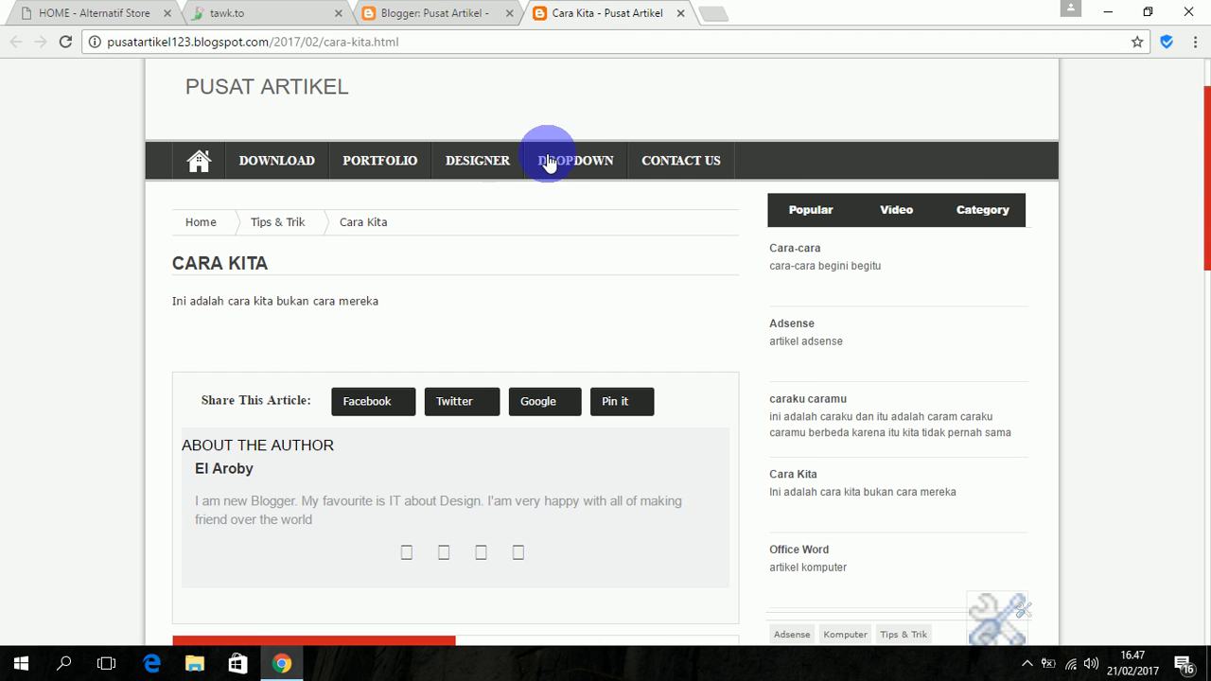
mouse_move(568, 165)
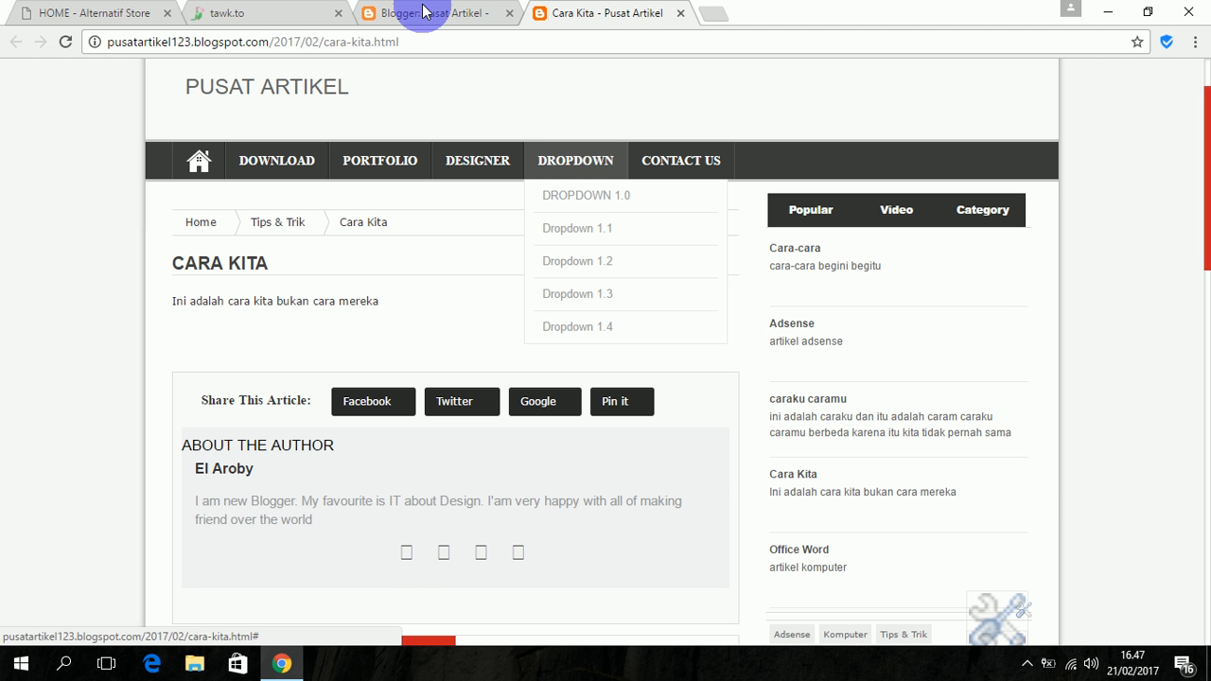
click(449, 15)
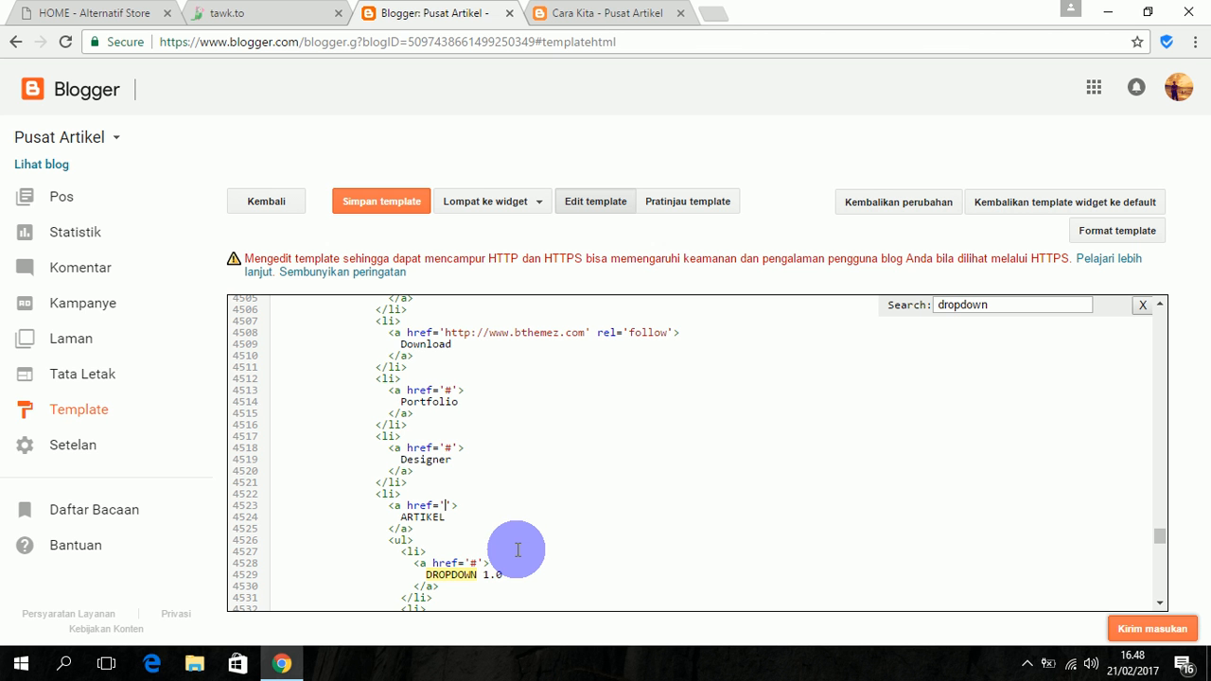
click(590, 12)
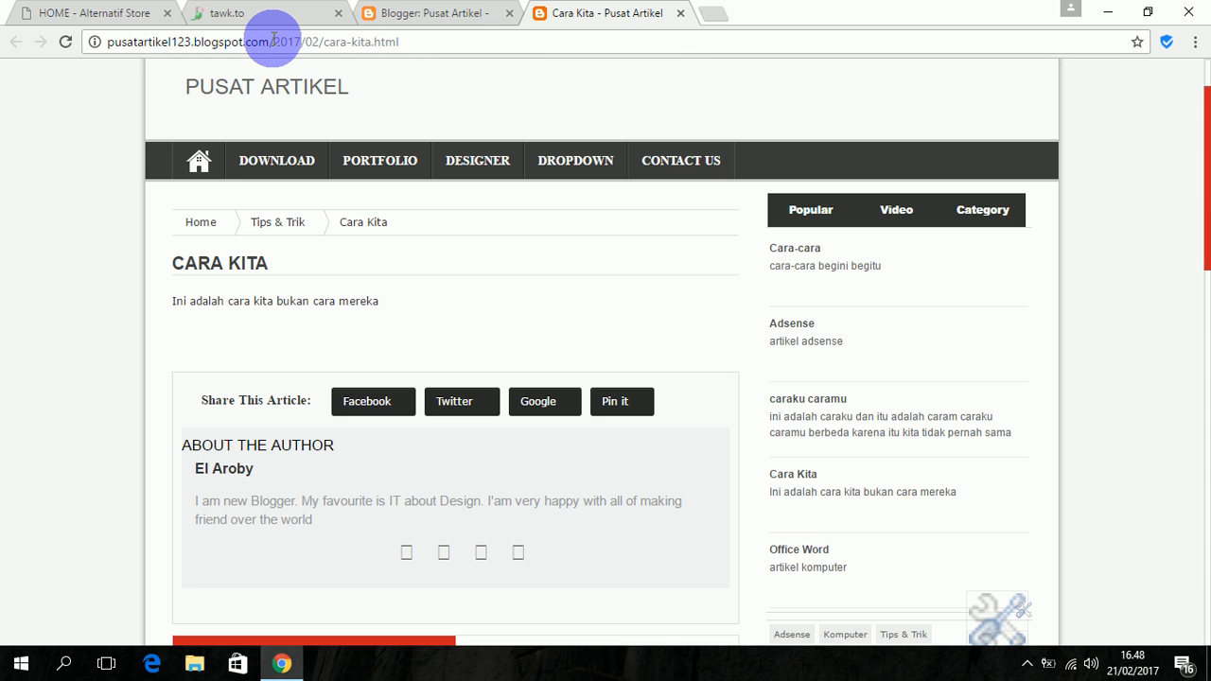
drag(269, 41, 104, 39)
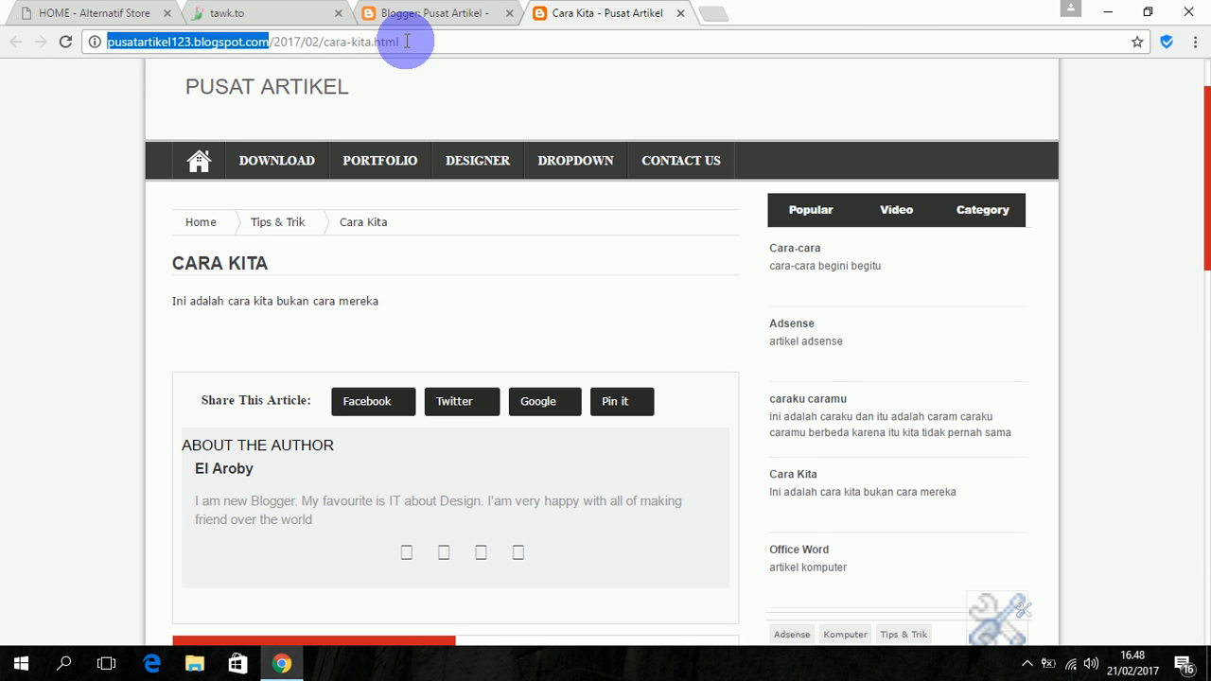
right_click(238, 40)
click(278, 104)
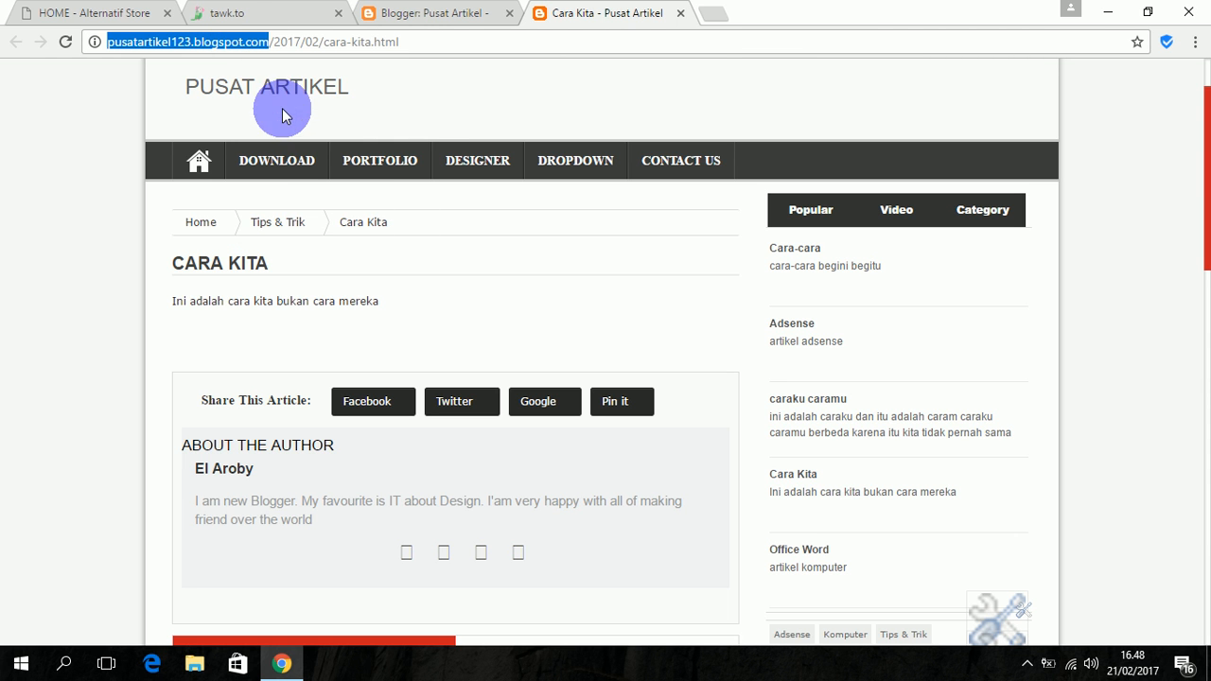
click(426, 13)
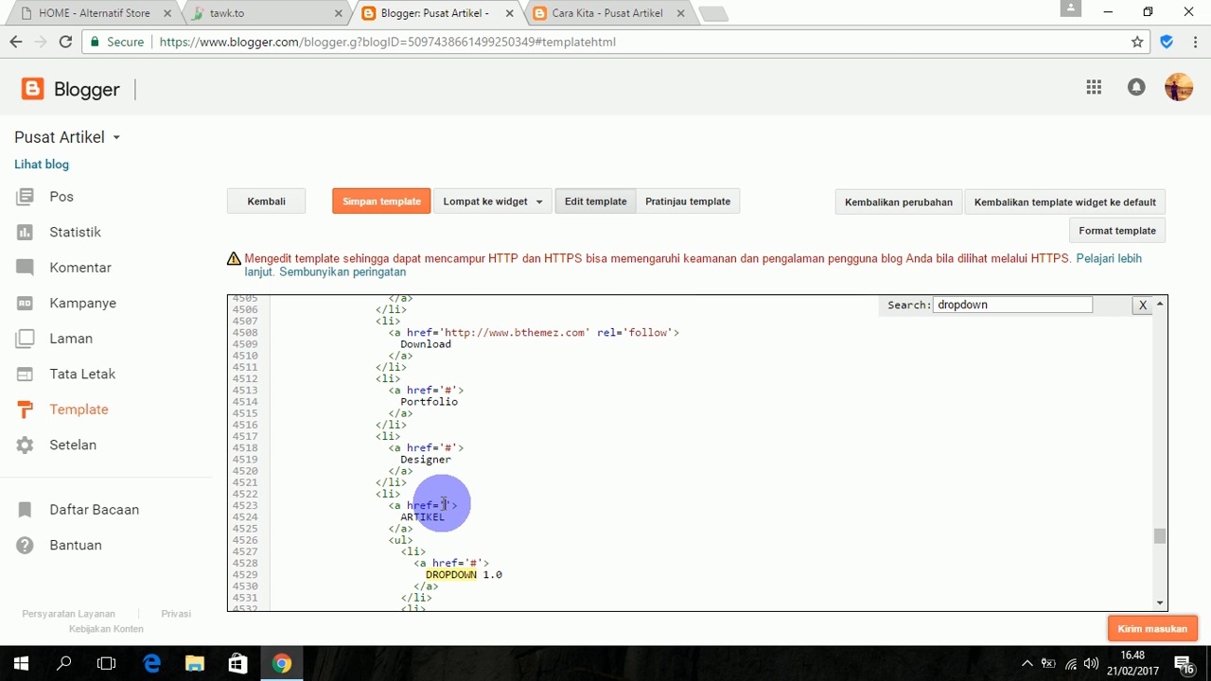
right_click(441, 501)
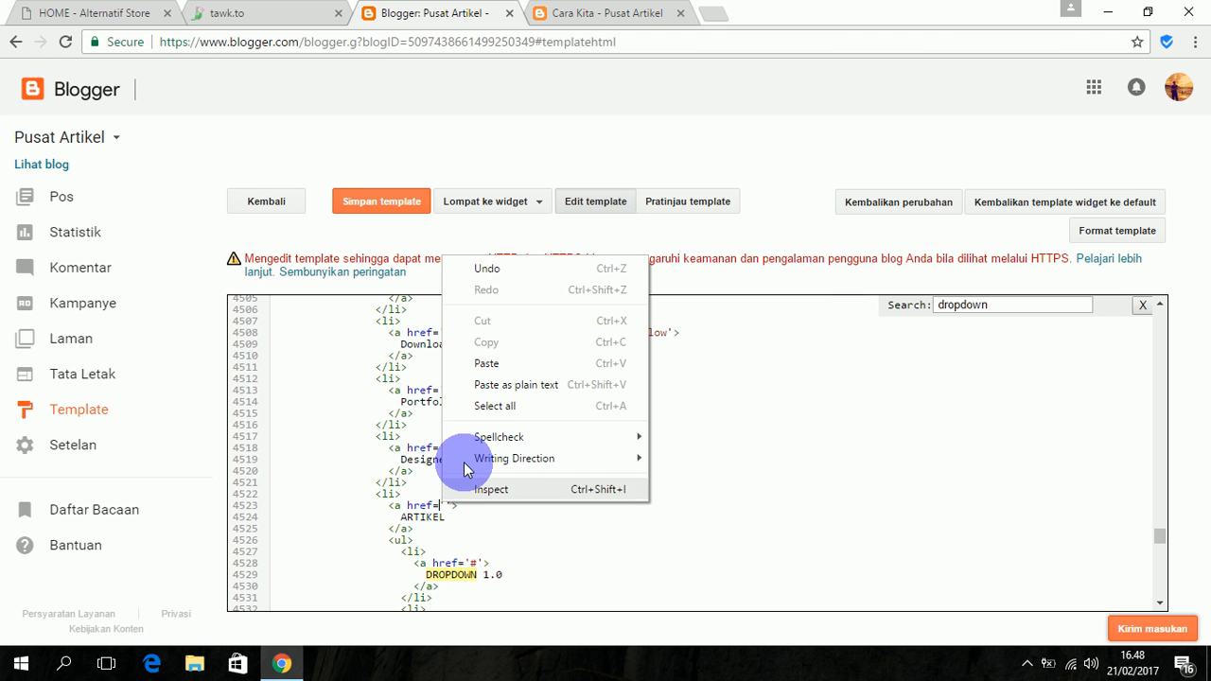
click(488, 363)
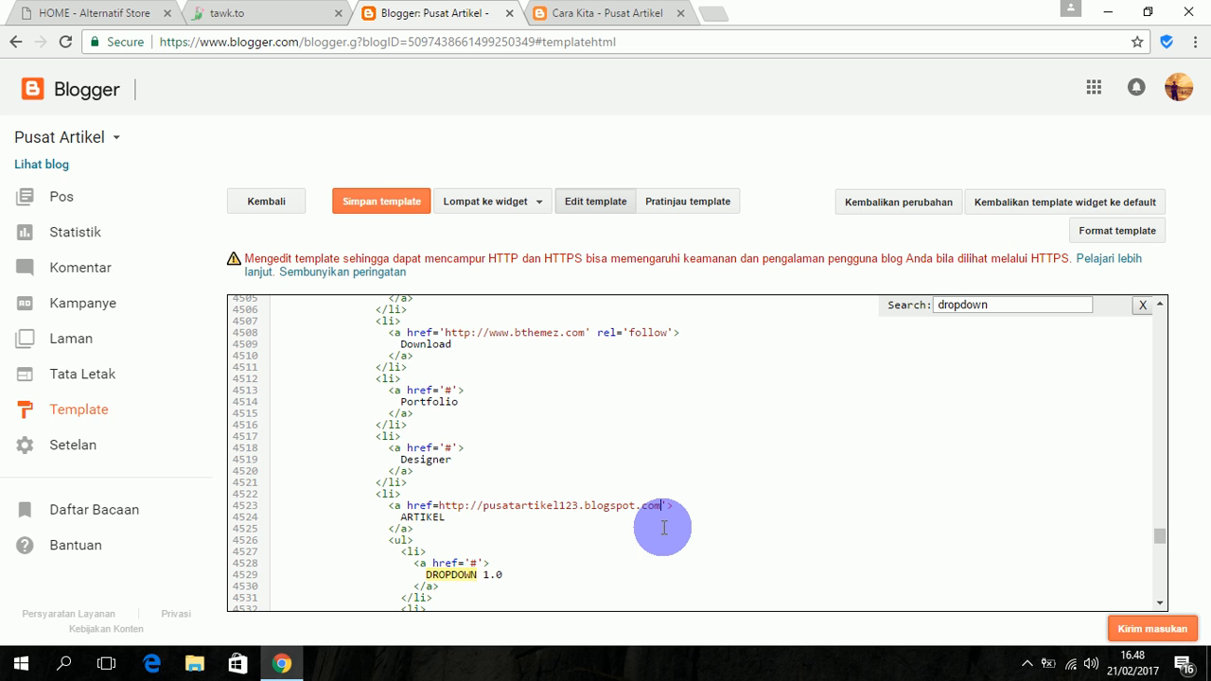
click(438, 506)
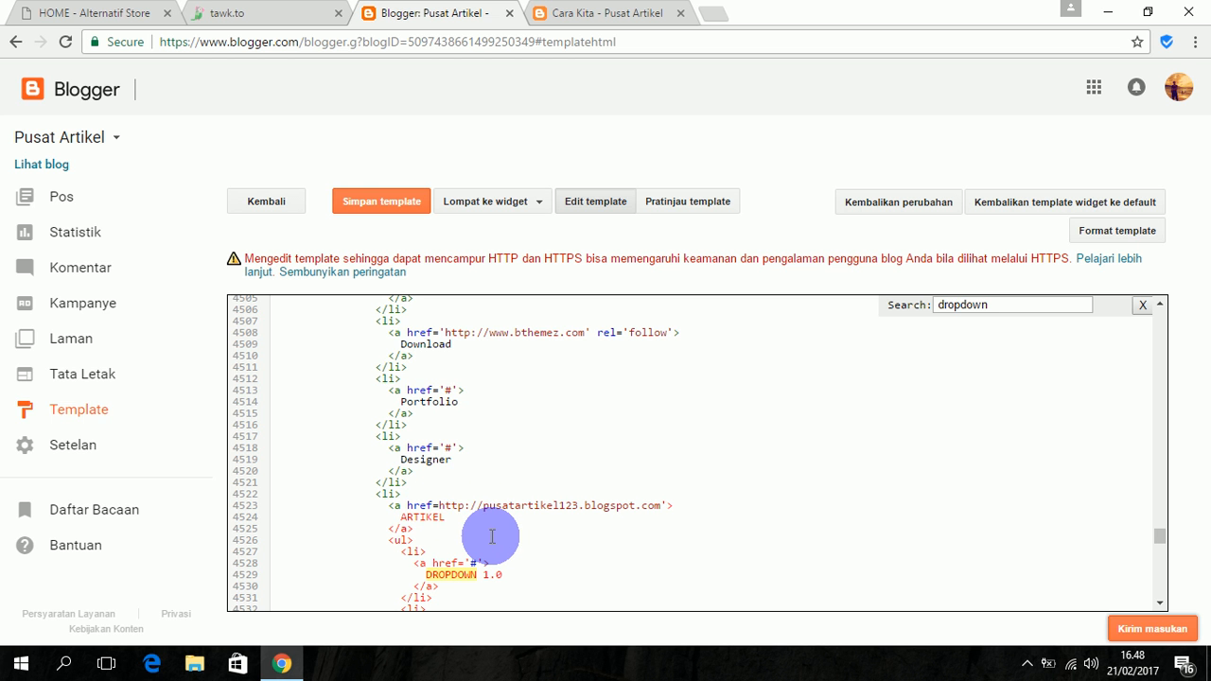
text(')
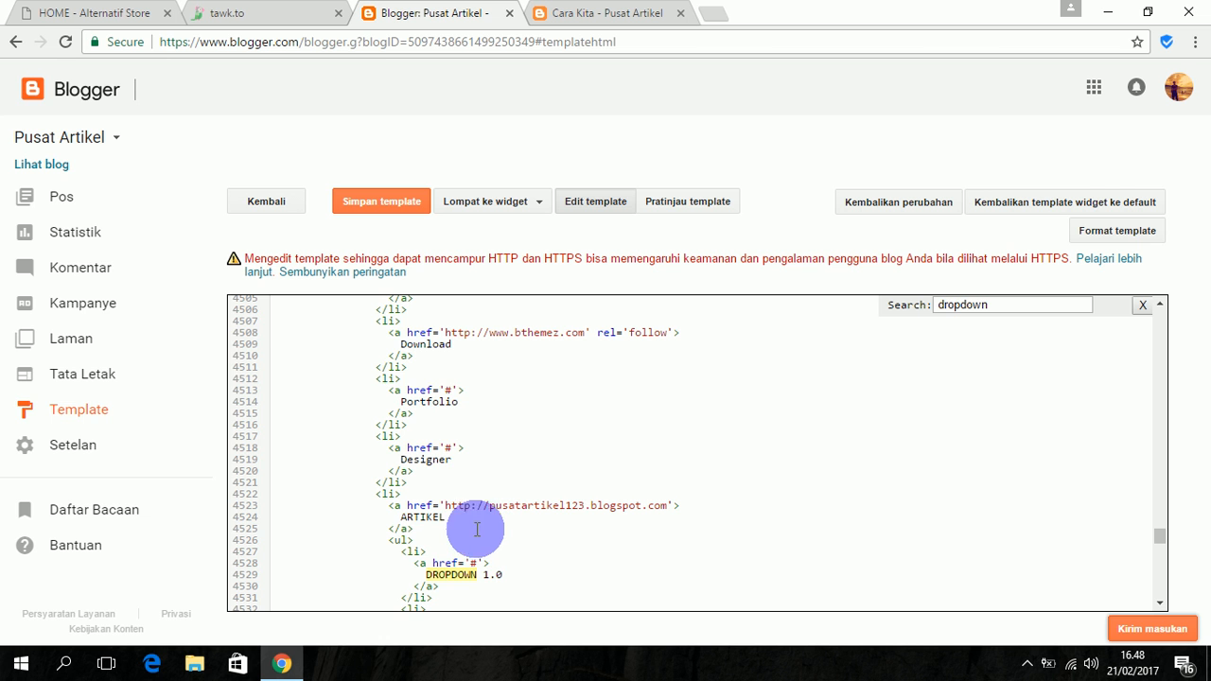
Save the template and reload the live blog page to check the ARTIKEL menu item and its submenu.
click(377, 210)
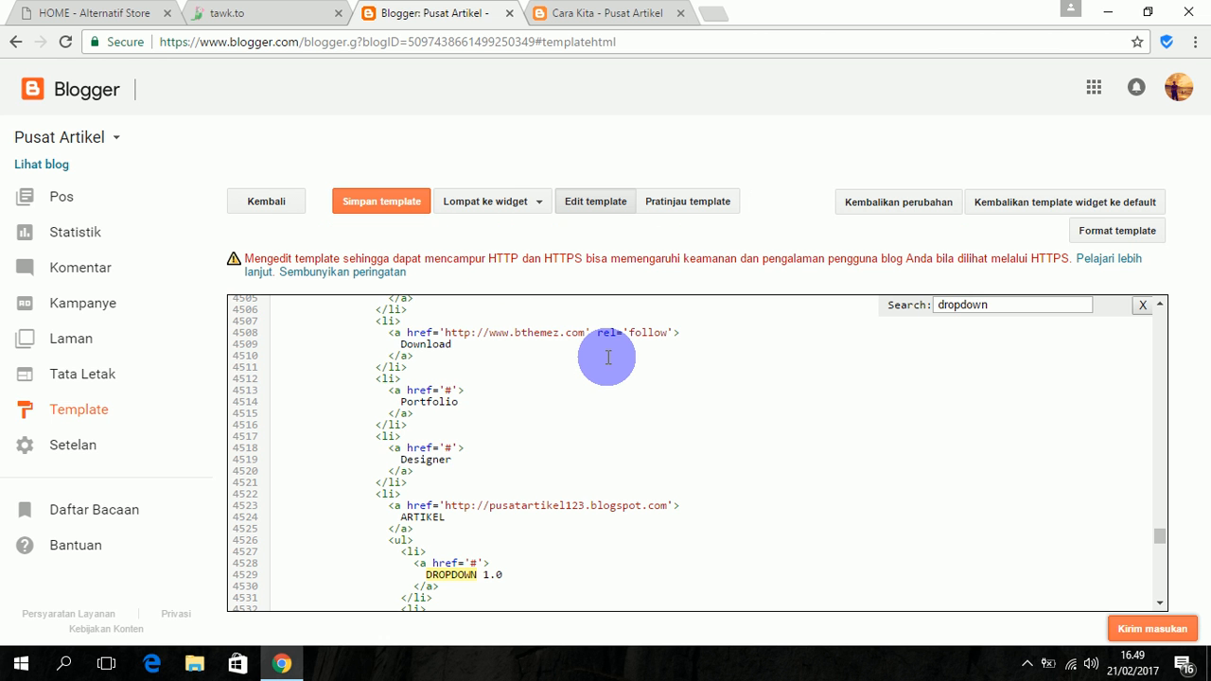
click(597, 16)
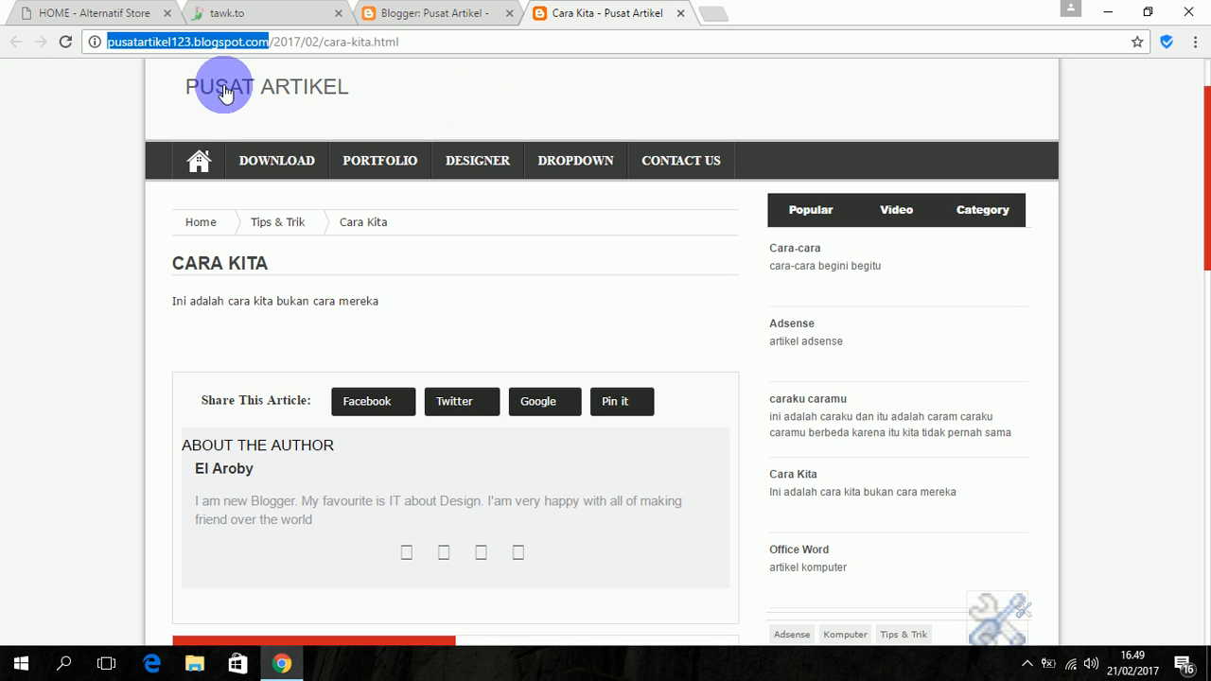
click(66, 41)
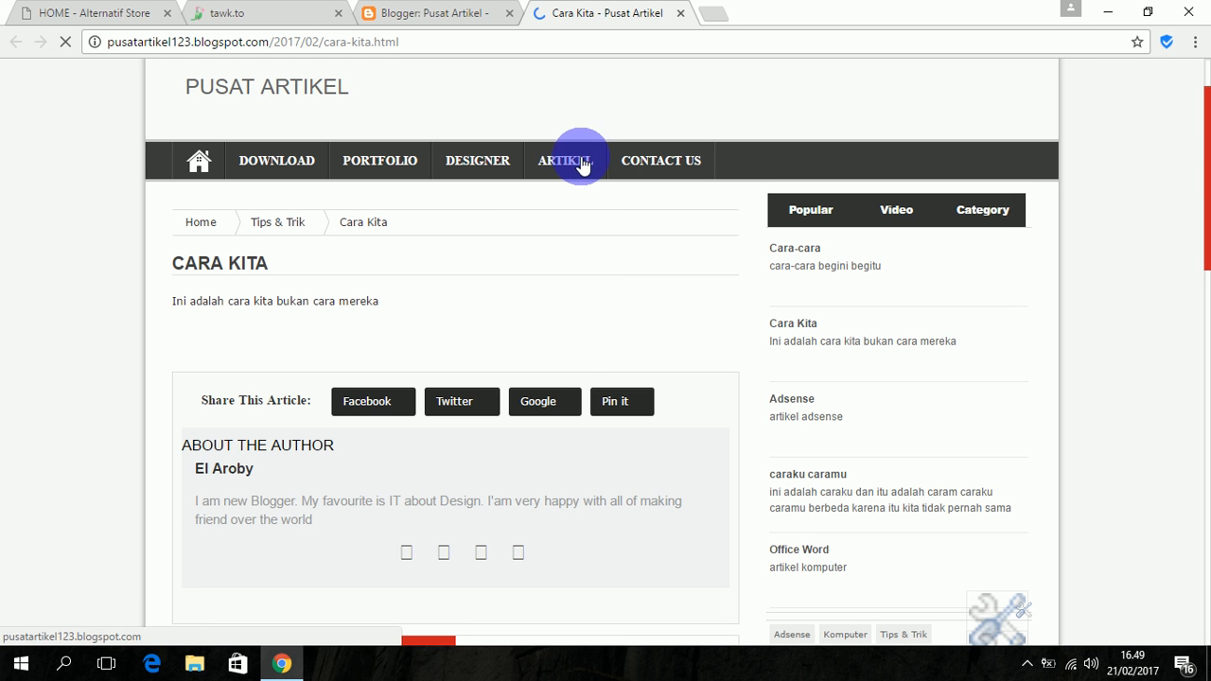
mouse_move(566, 169)
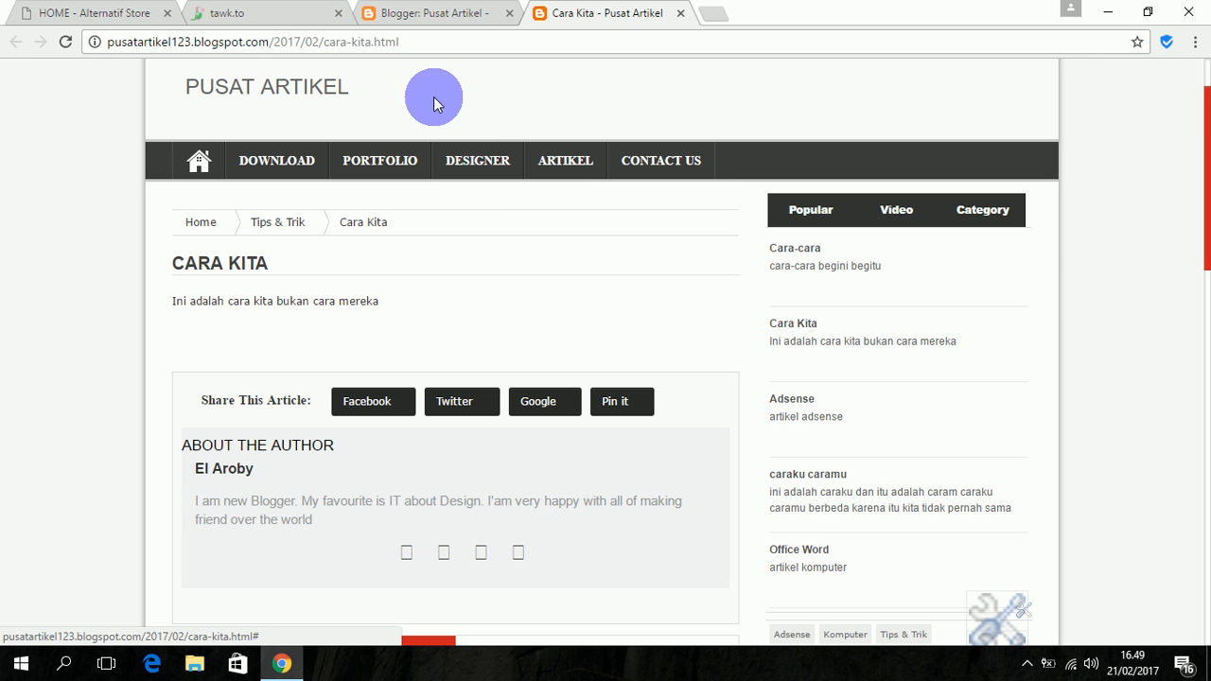
key(ctrl+shift+Tab)
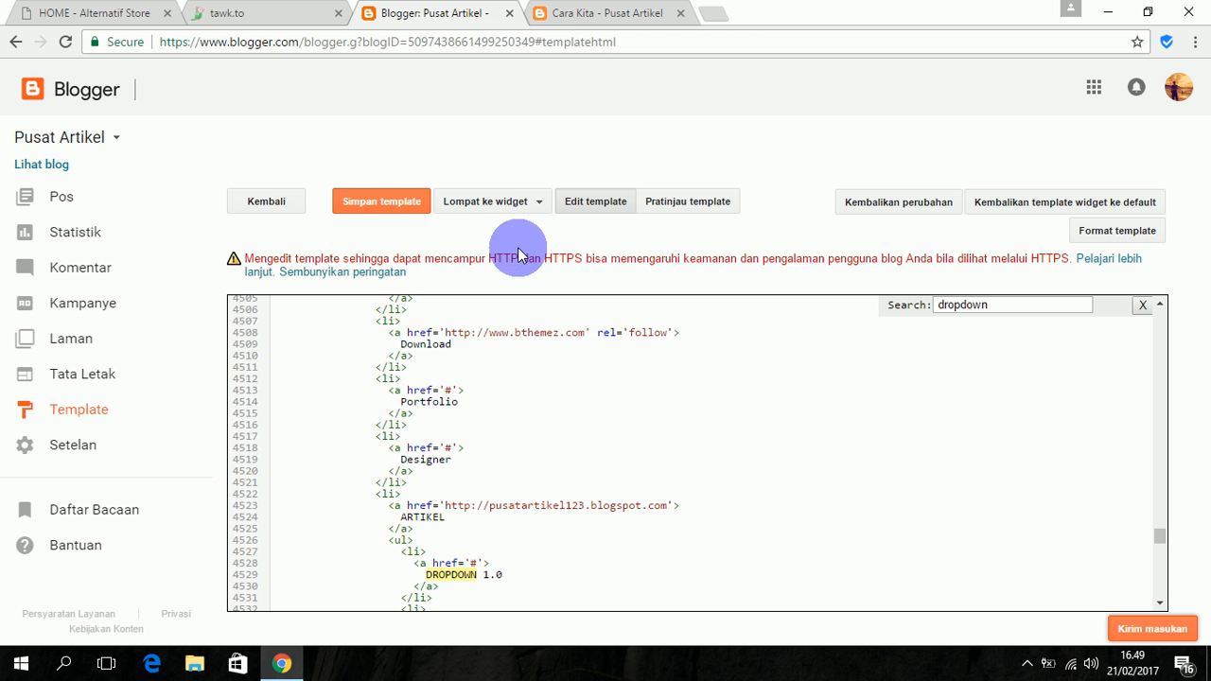
click(592, 28)
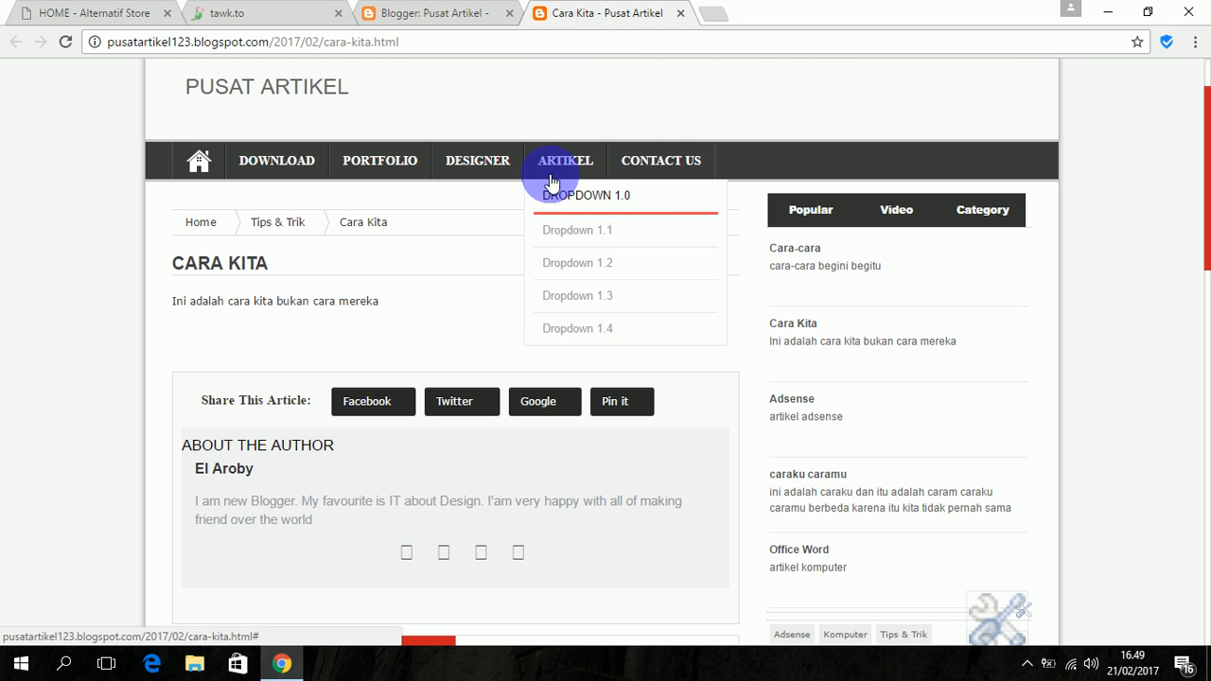
Rename the DROPDOWN 1.0 submenu entry as Tips & Trik in the template HTML and clear its link address.
click(432, 21)
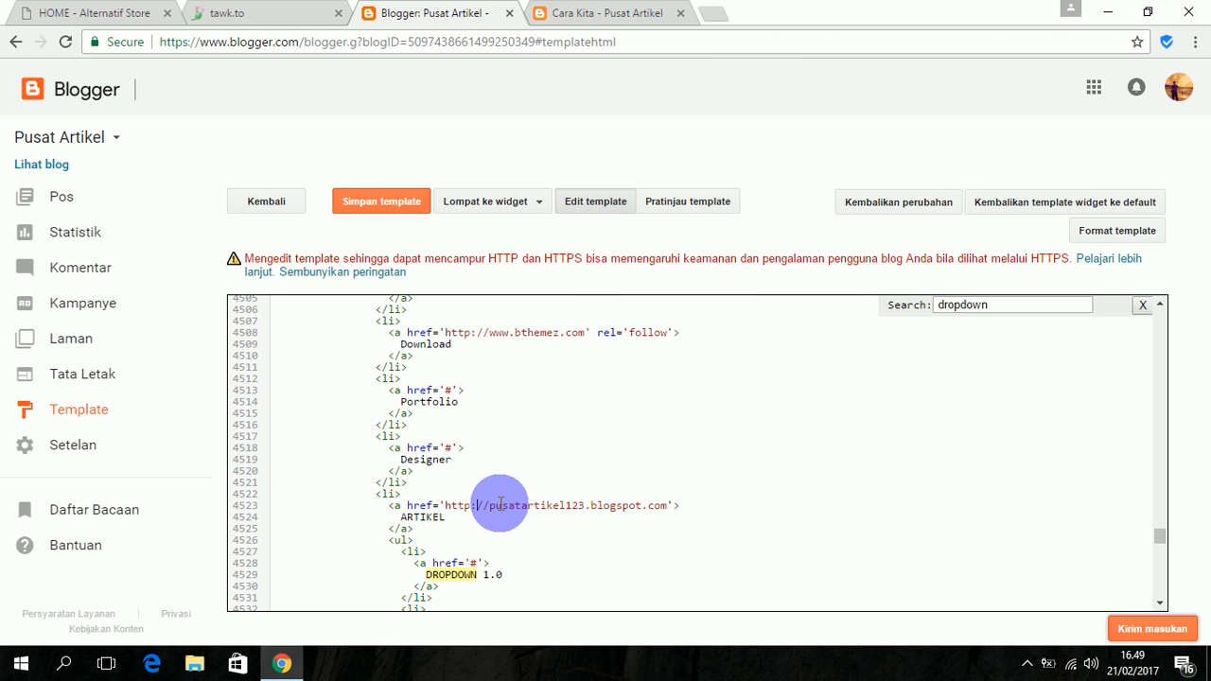
scroll(478, 504, down, 1)
drag(483, 488, 506, 486)
click(521, 491)
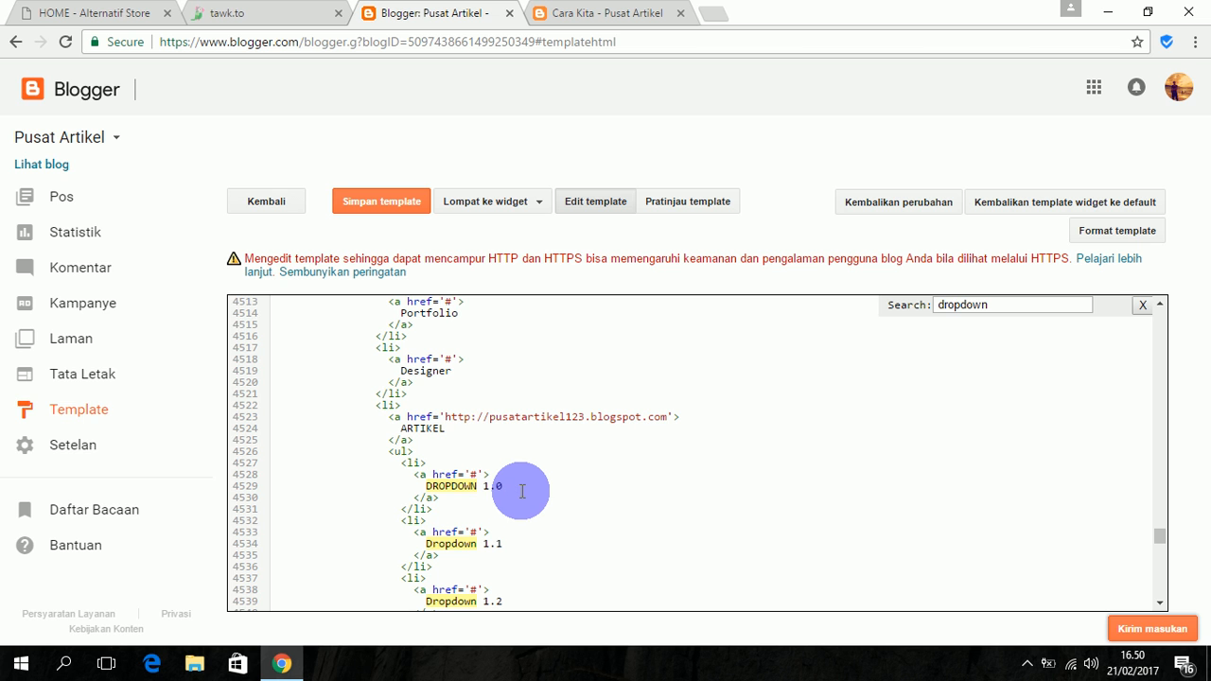
key(BackSpace)
click(521, 490)
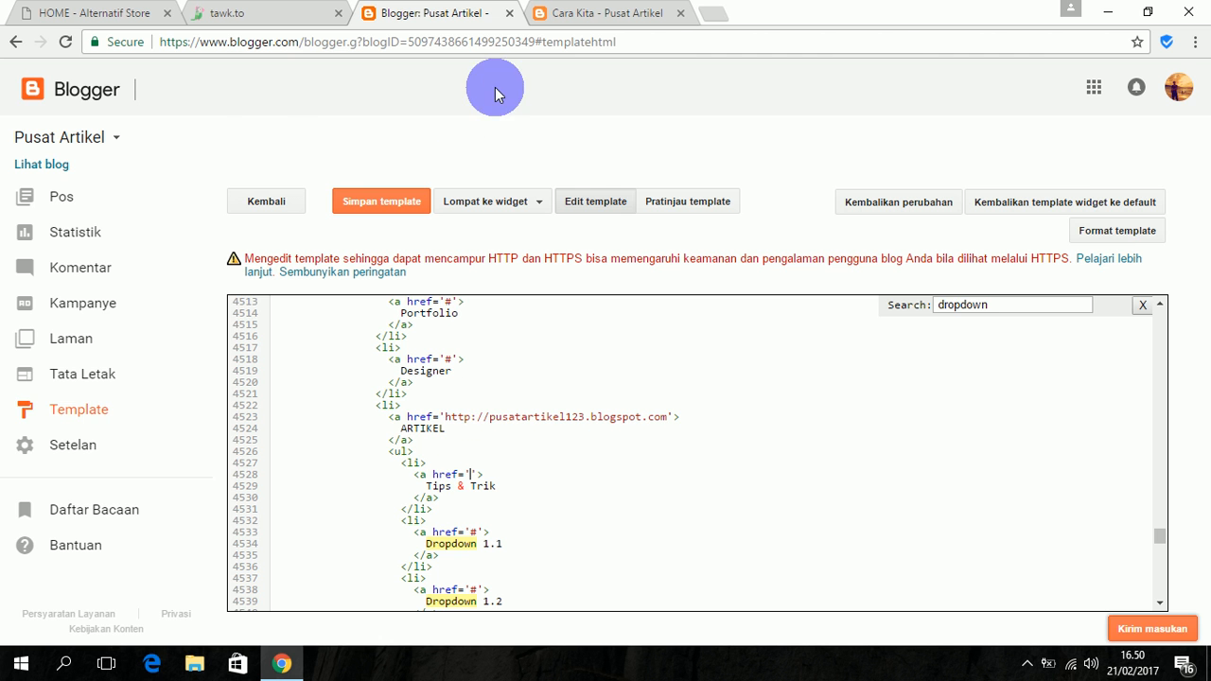
Open the Tips & Trik label page on the live blog and copy its full address.
click(581, 16)
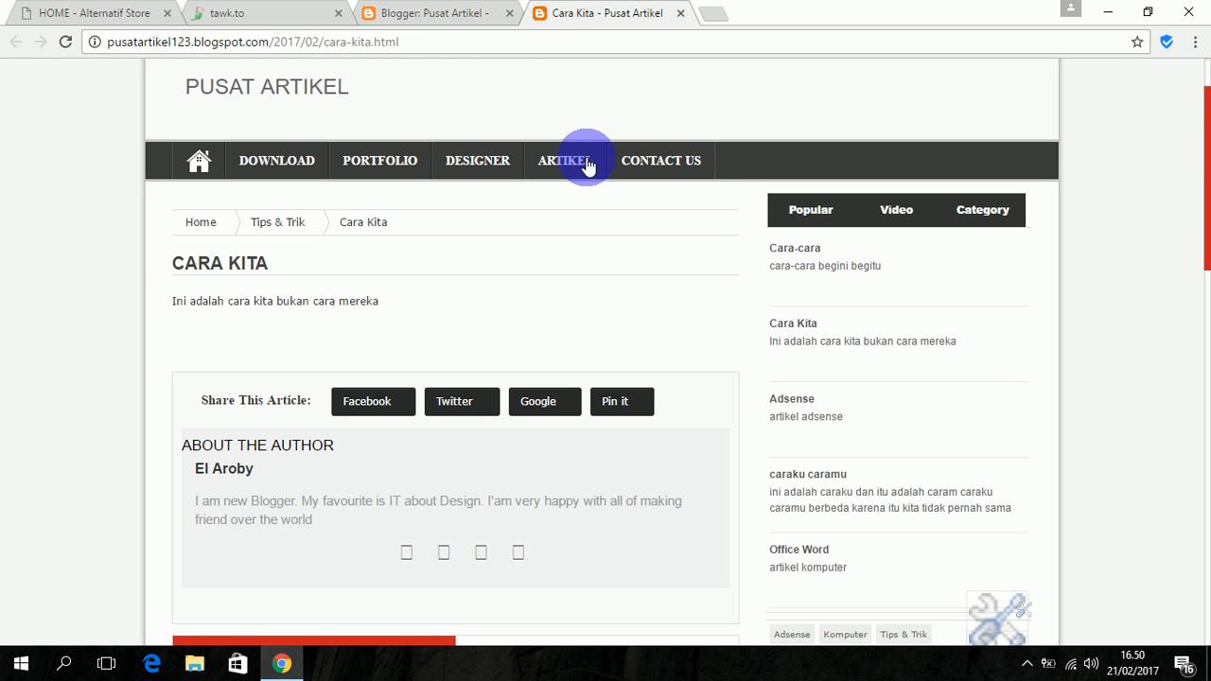
scroll(725, 501, down, 2)
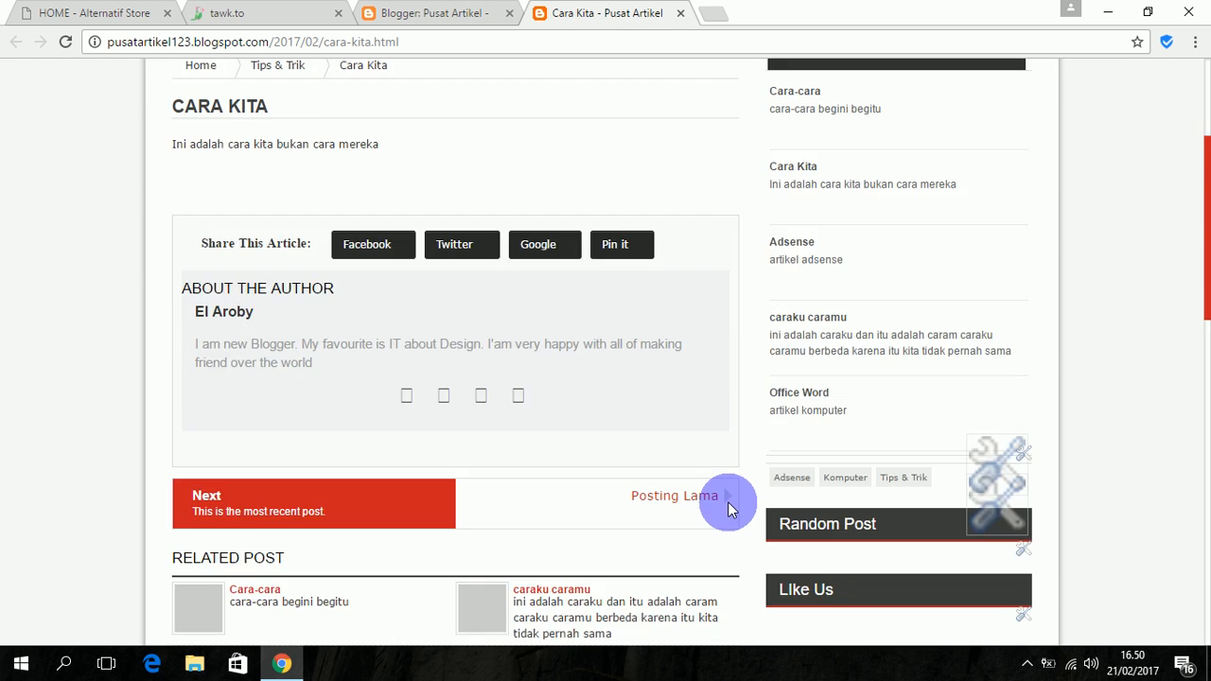
click(902, 457)
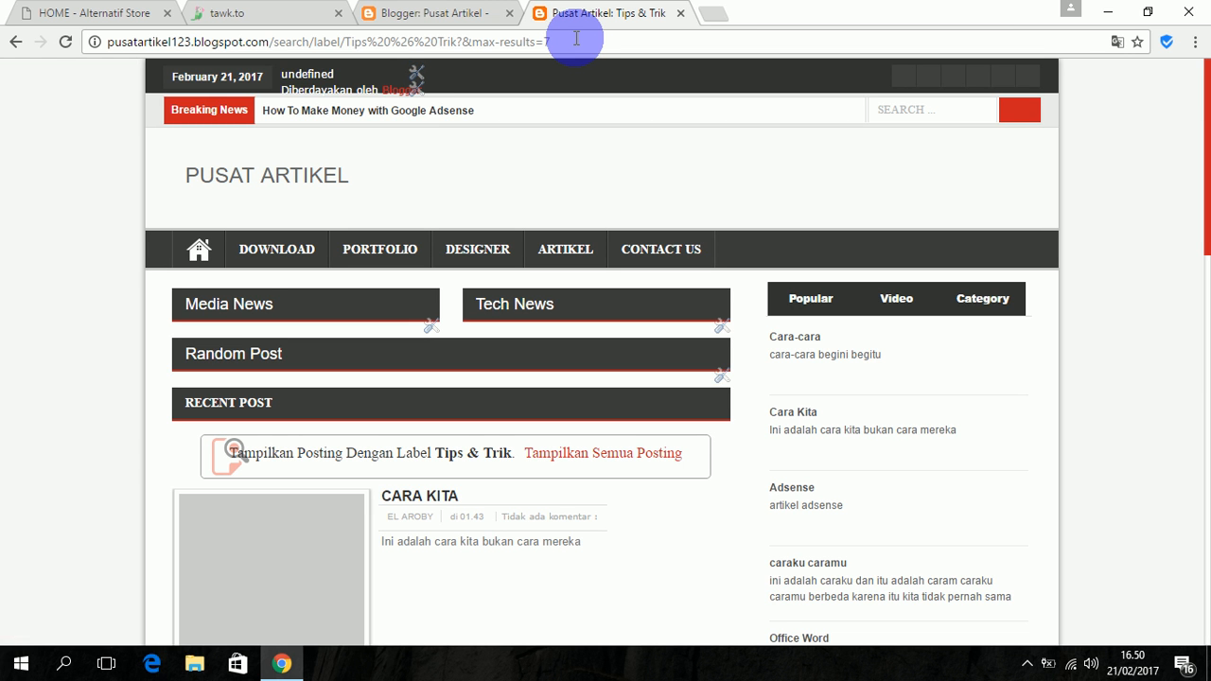
drag(550, 42, 238, 41)
drag(132, 14, 121, 13)
key(ctrl+c)
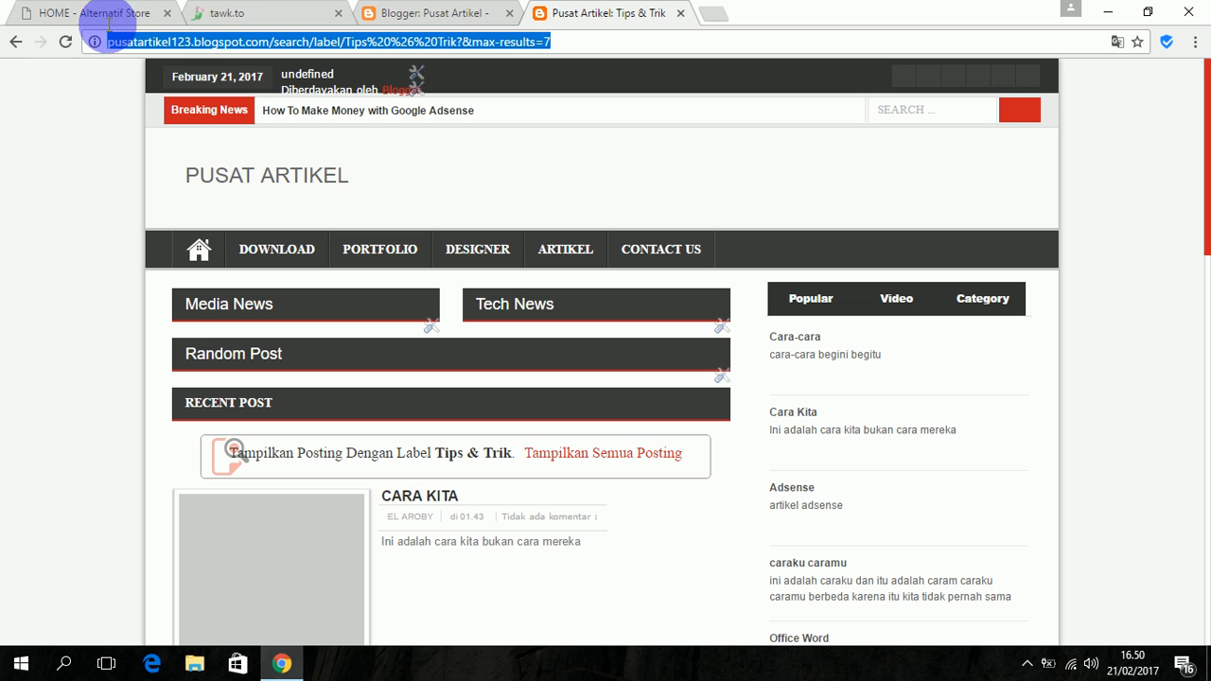
right_click(253, 44)
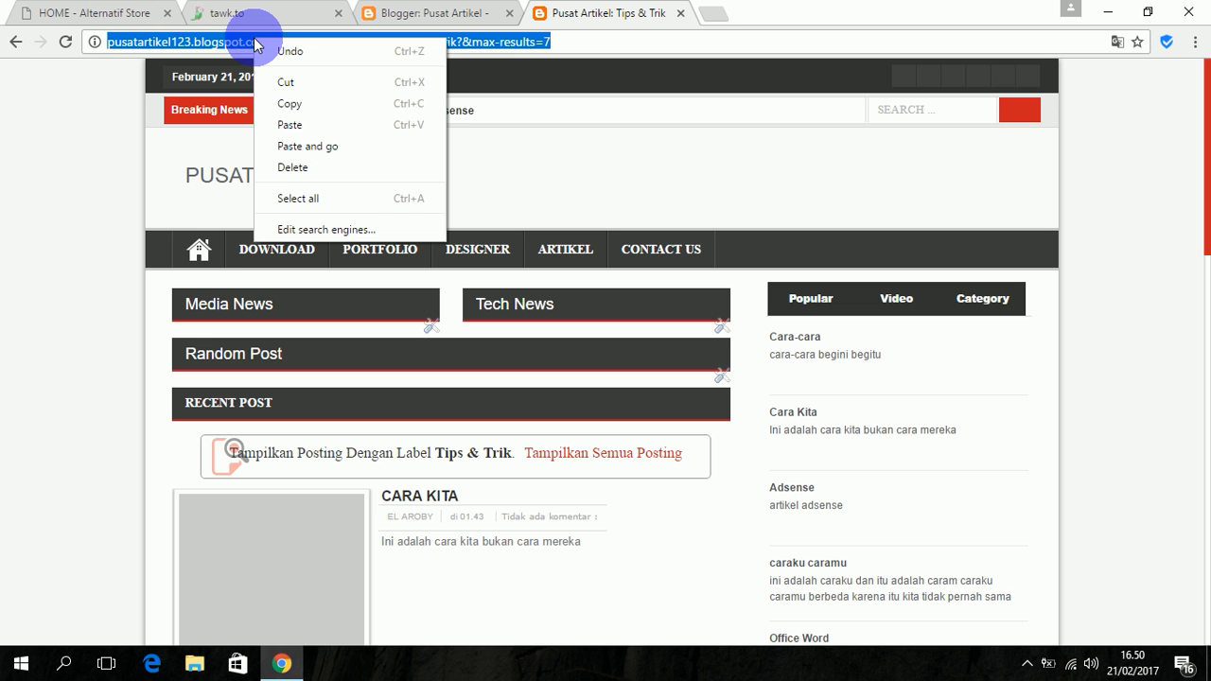
click(297, 105)
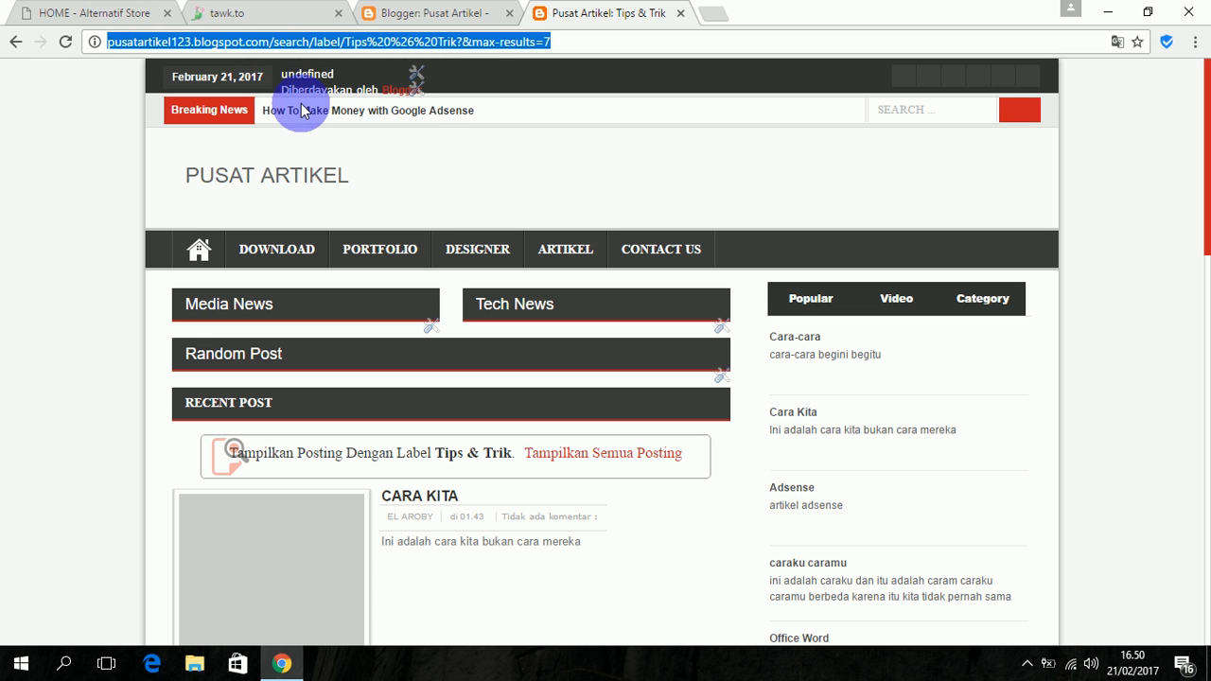
Paste the copied label address as the Tips & Trik entry's link in the template HTML and remove its '?&max-results=7' ending.
click(402, 13)
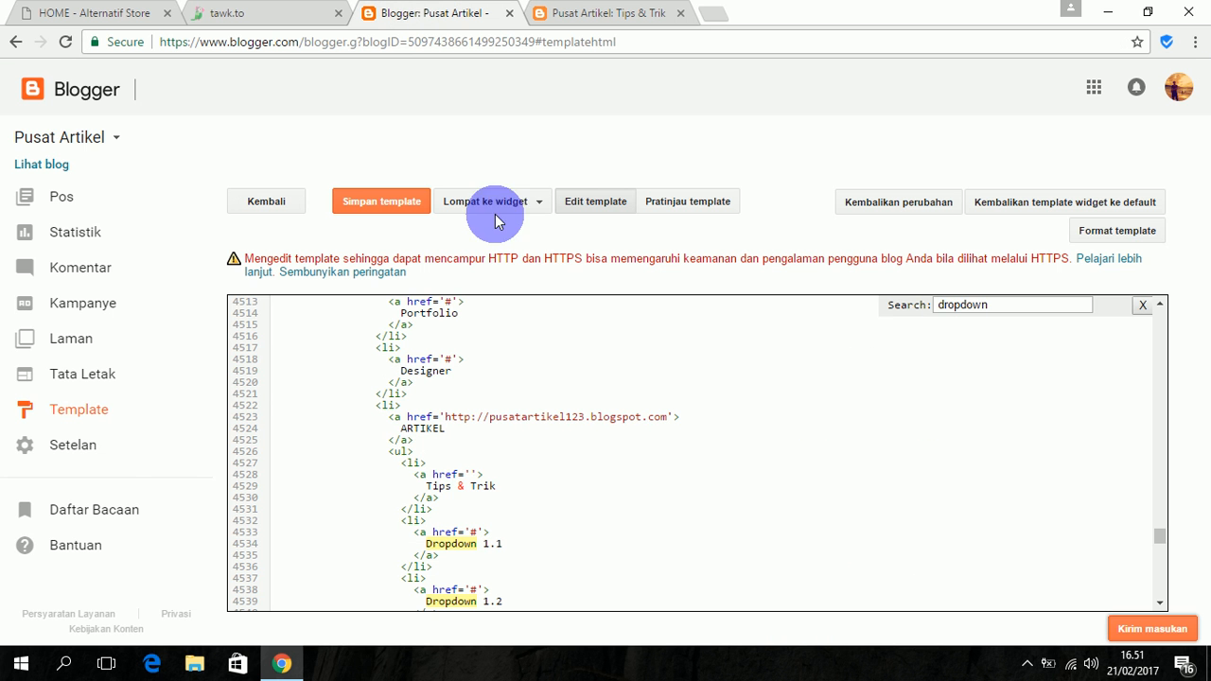
right_click(471, 475)
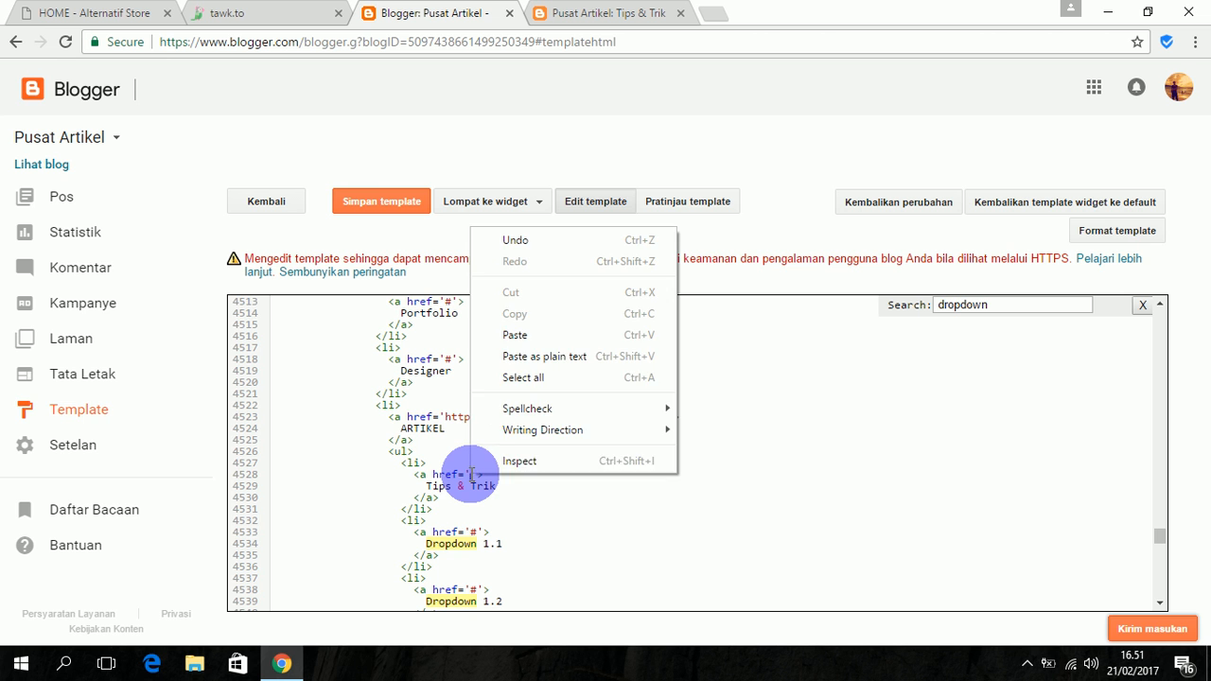
click(510, 338)
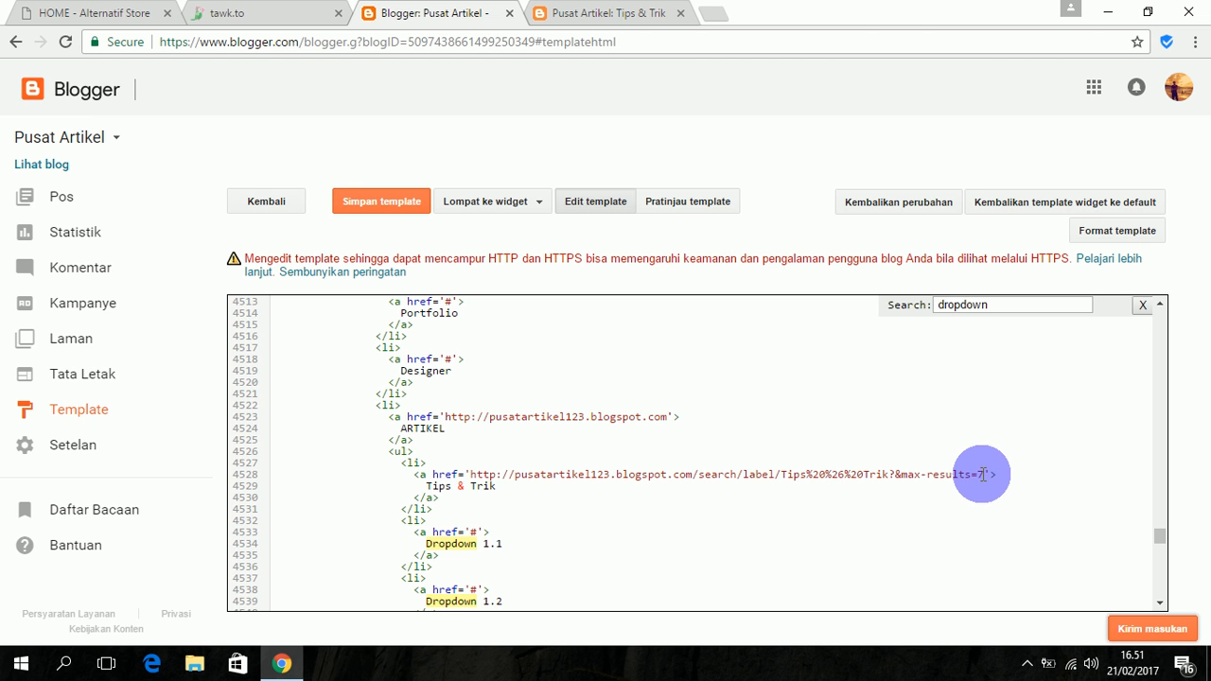
drag(981, 475, 890, 474)
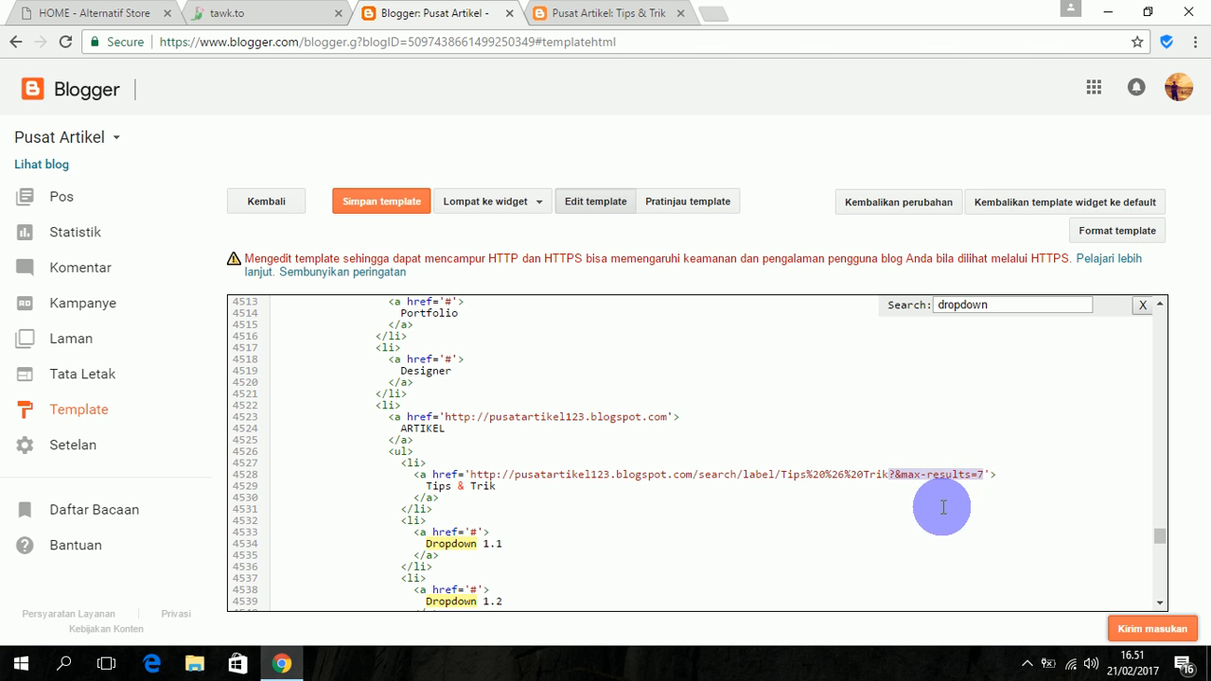
key(BackSpace)
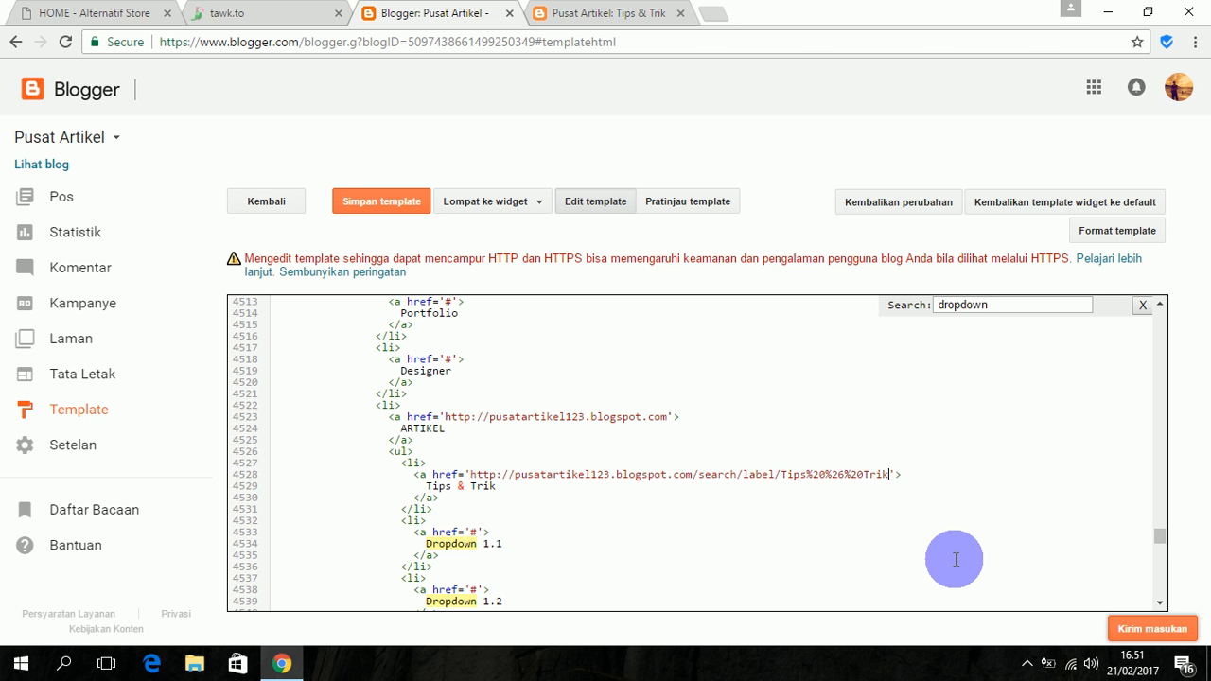
Change the submenu entry's name to Tips Dan Trik in the template HTML and save the template.
click(497, 485)
click(372, 208)
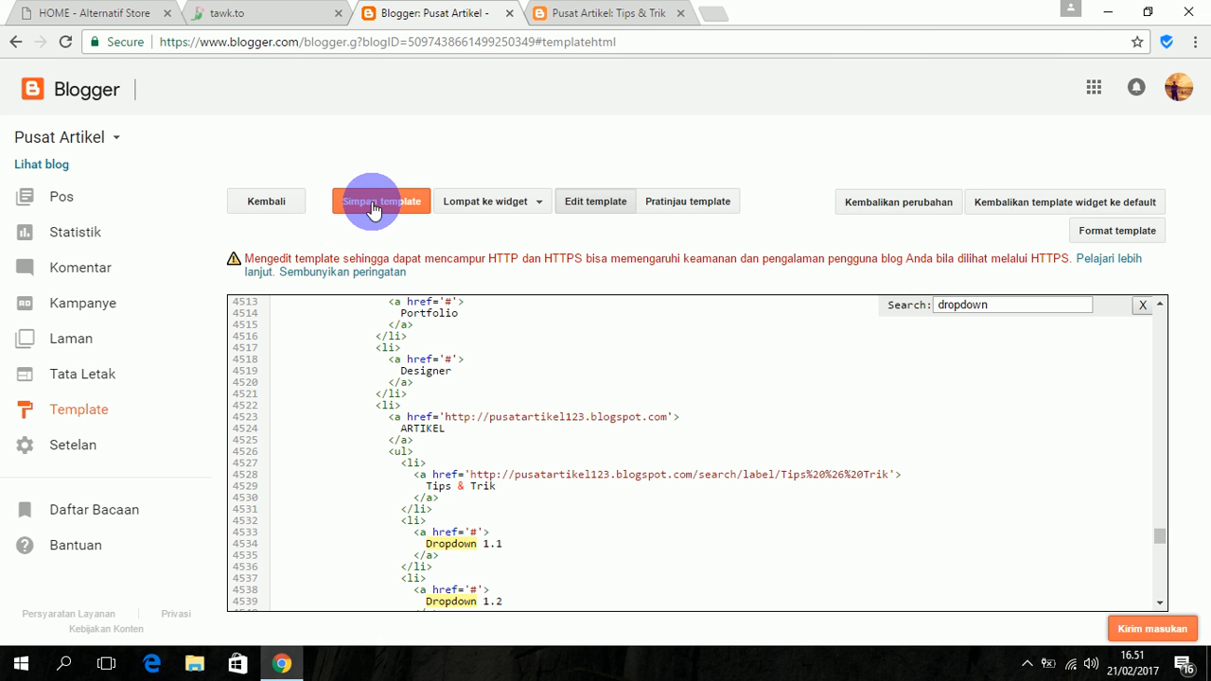
click(372, 208)
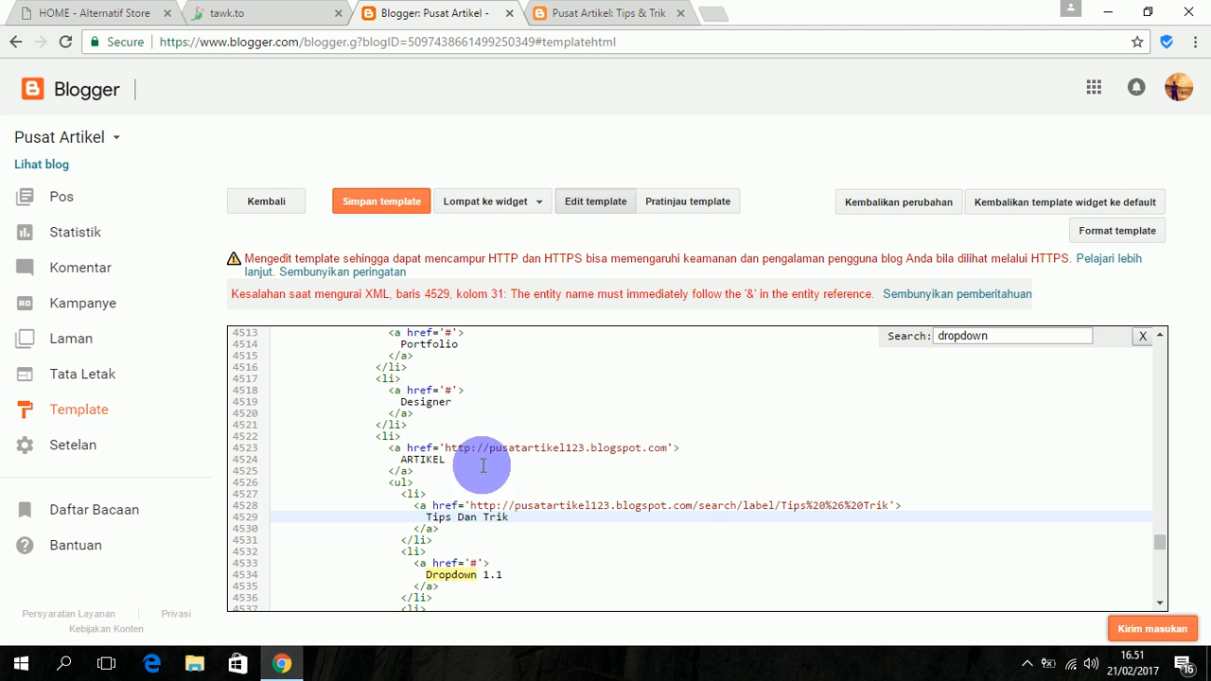
click(365, 204)
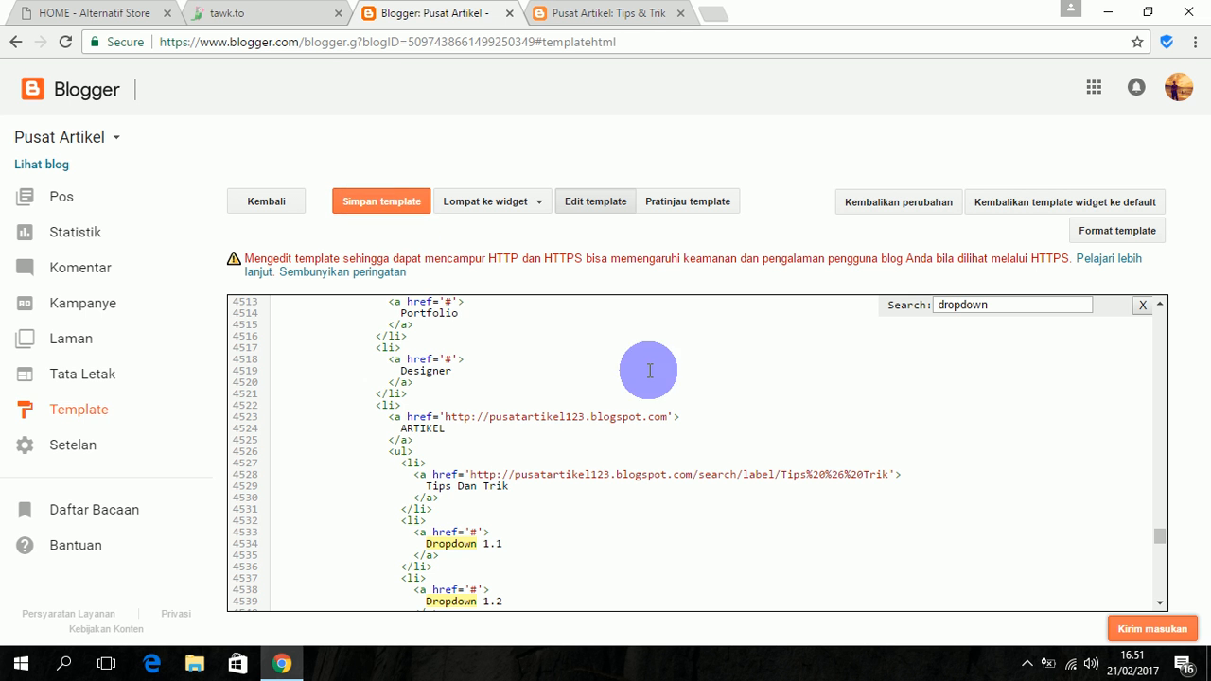
Reload the live blog page and test the Tips Dan Trik entry under the ARTIKEL menu.
click(596, 15)
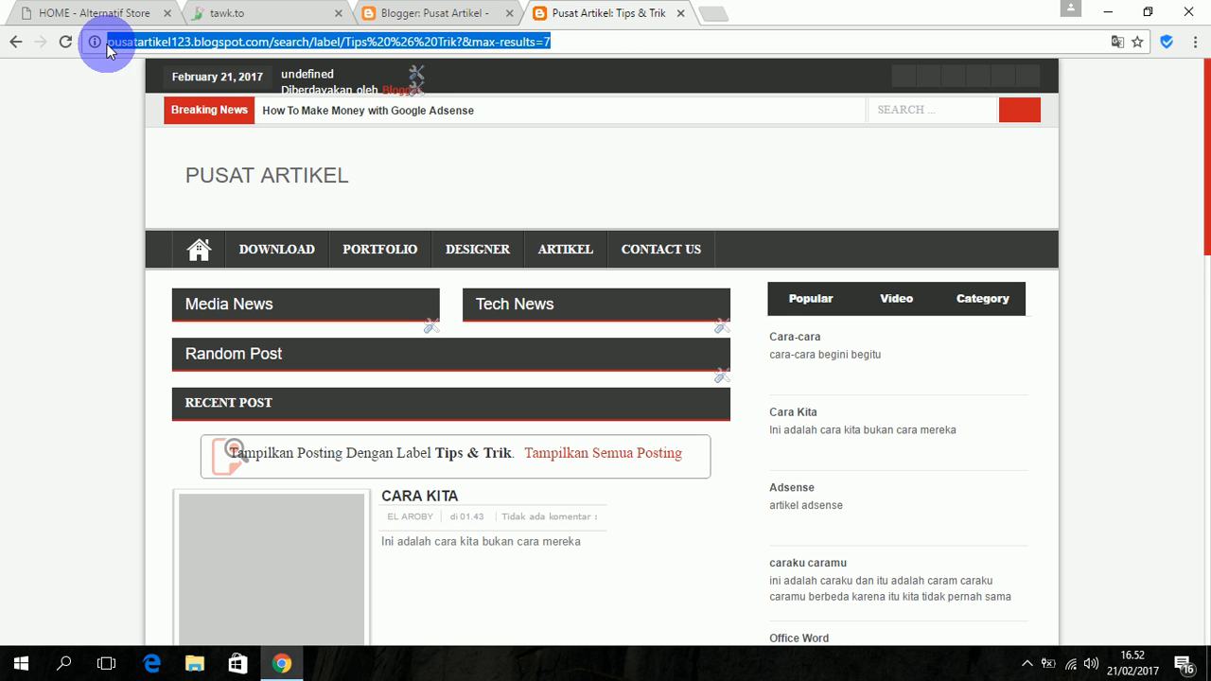
click(62, 39)
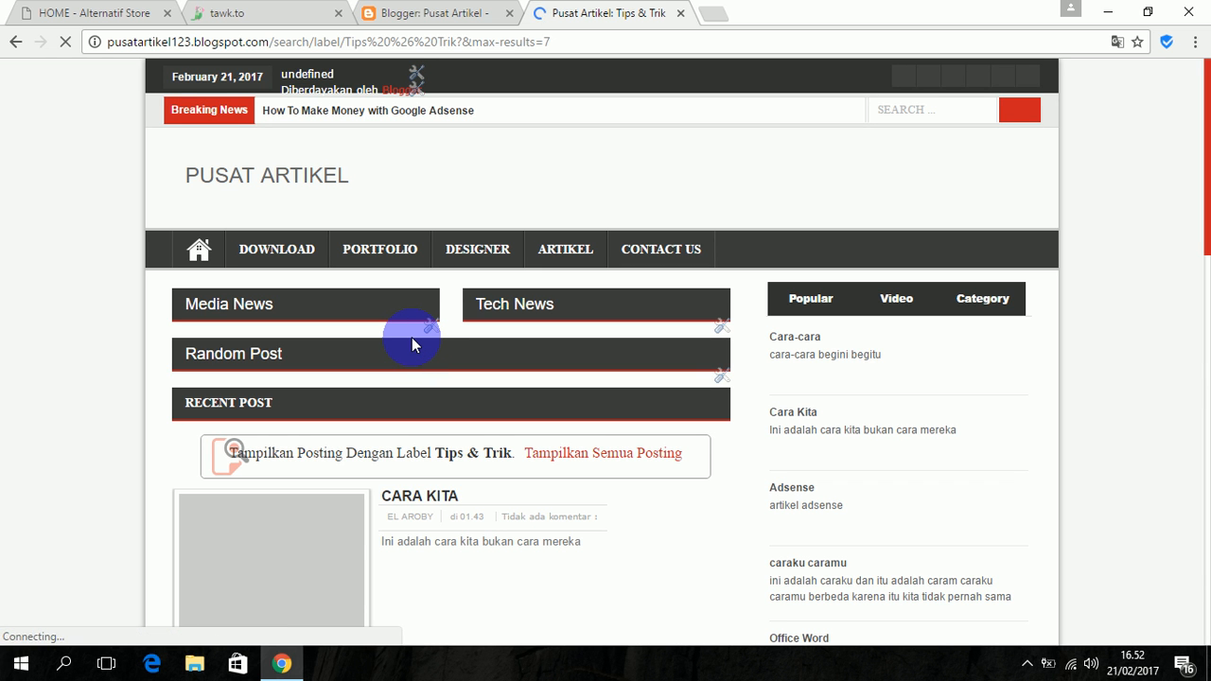
mouse_move(554, 244)
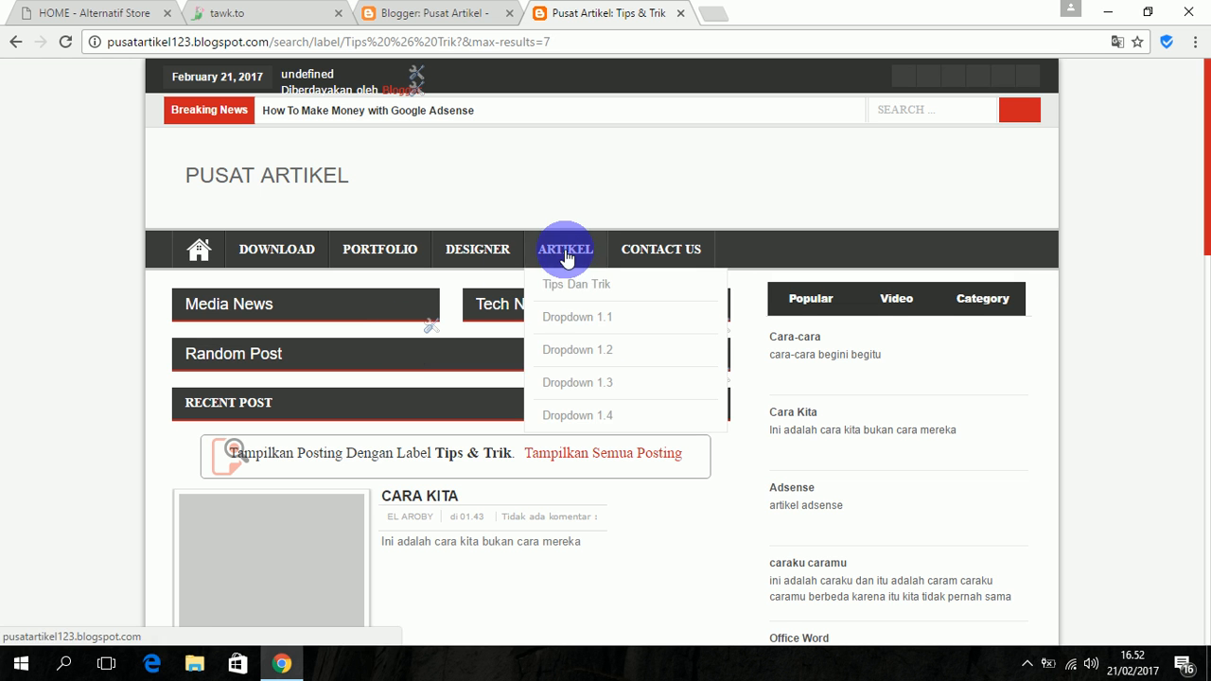
click(572, 286)
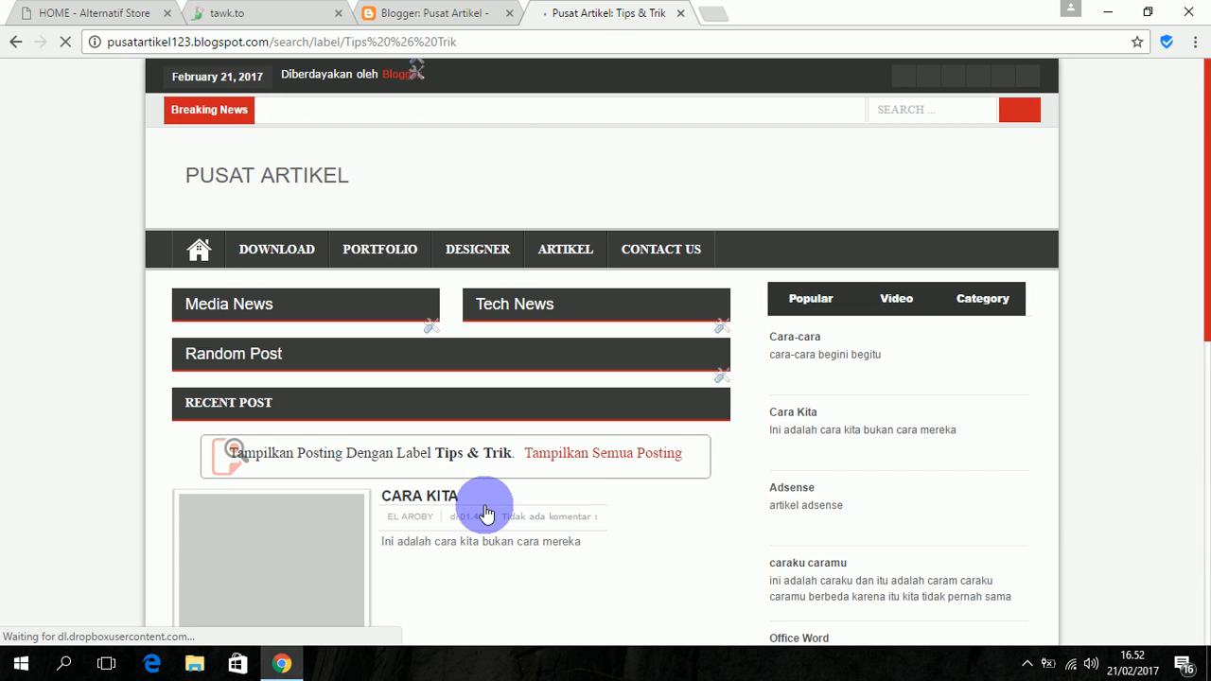
Review the posts listed on the Tips & Trik label page to check that the menu entry leads to the right articles.
scroll(484, 505, down, 1)
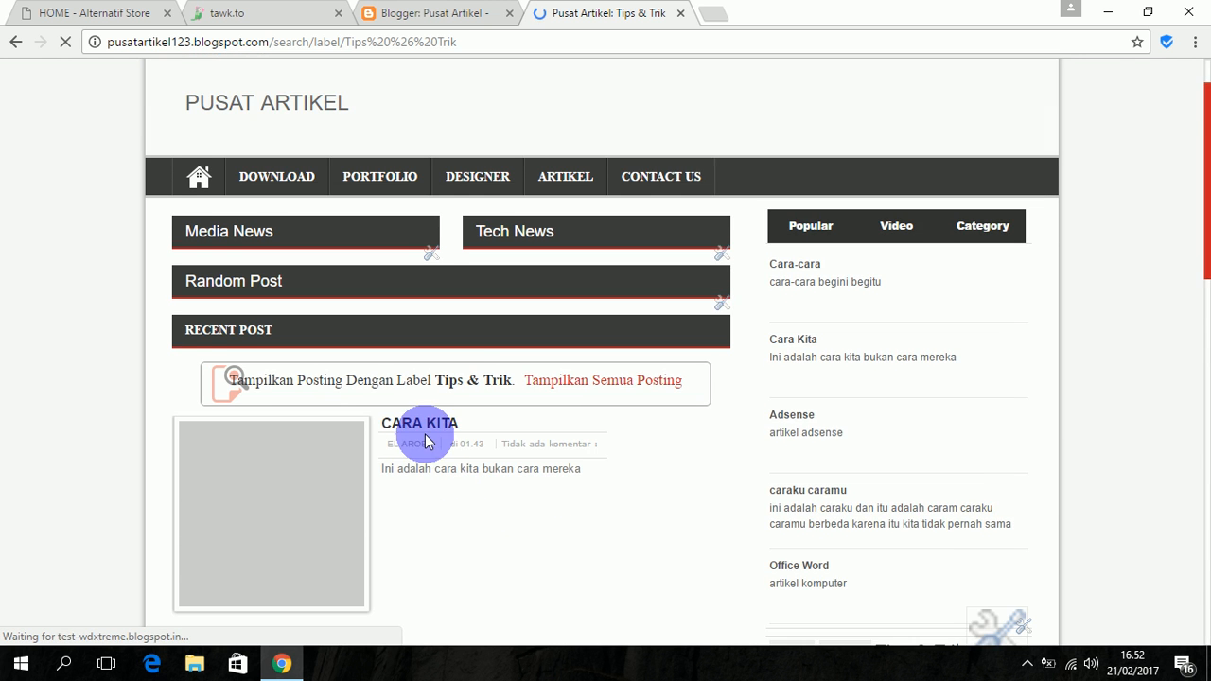
scroll(412, 435, down, 1)
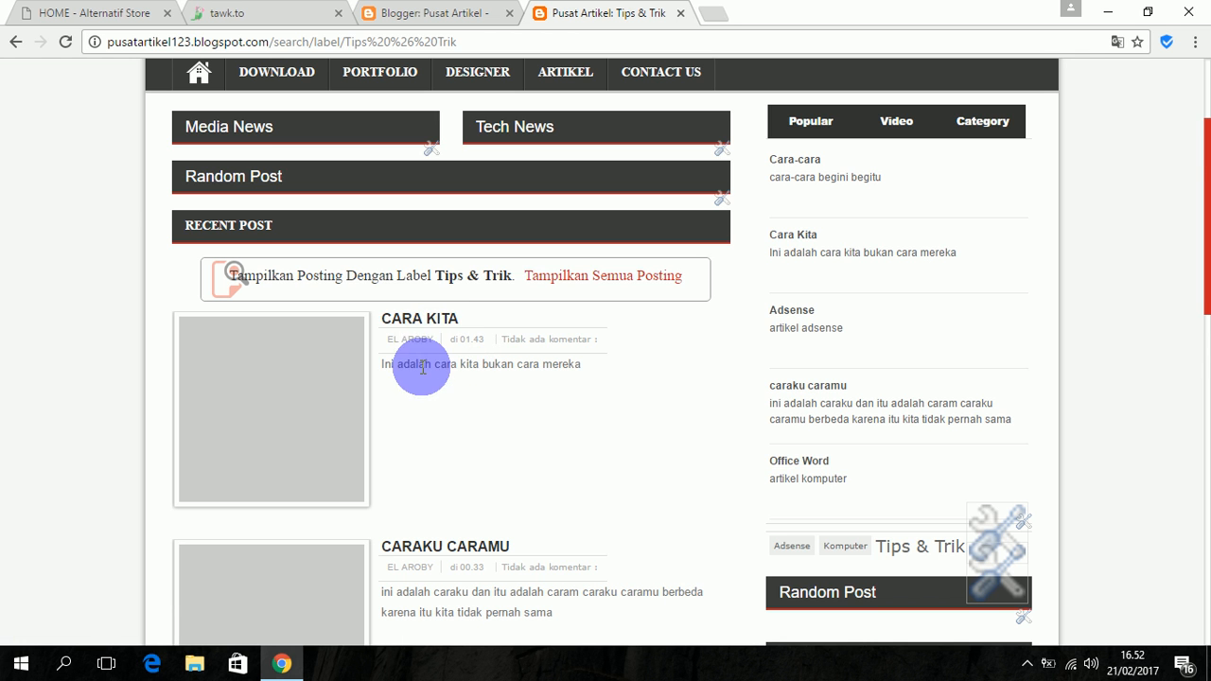
scroll(438, 409, down, 2)
scroll(455, 455, down, 1)
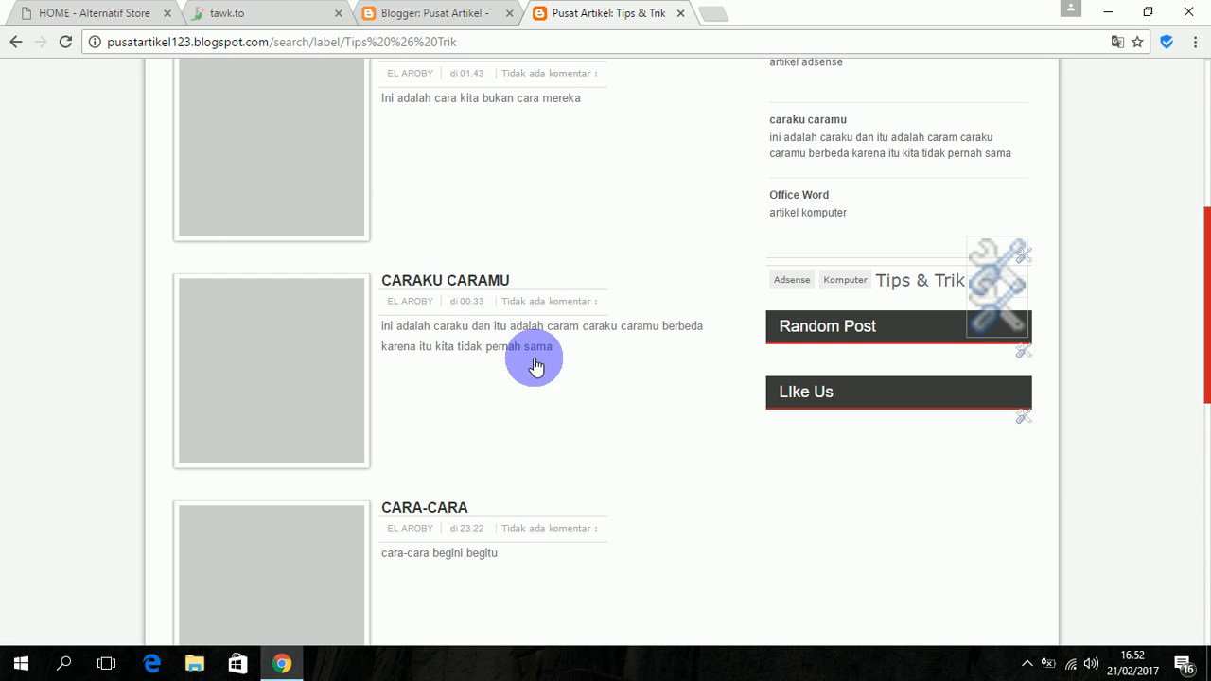
scroll(529, 394, down, 1)
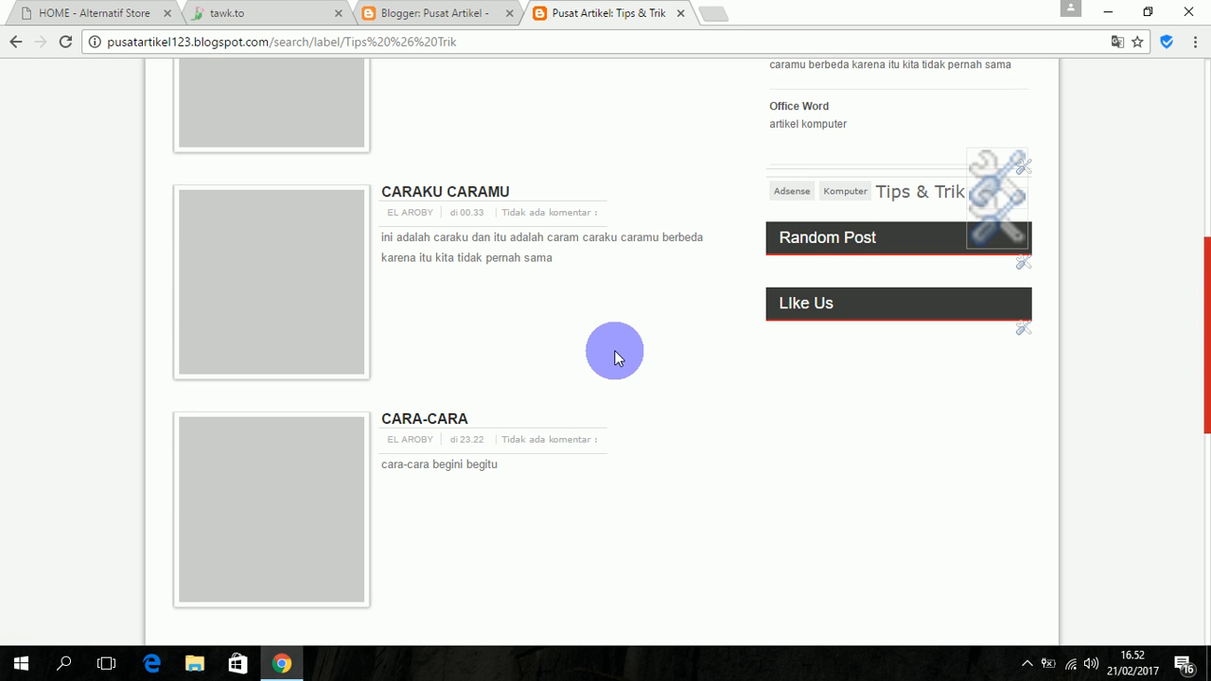
scroll(606, 354, up, 3)
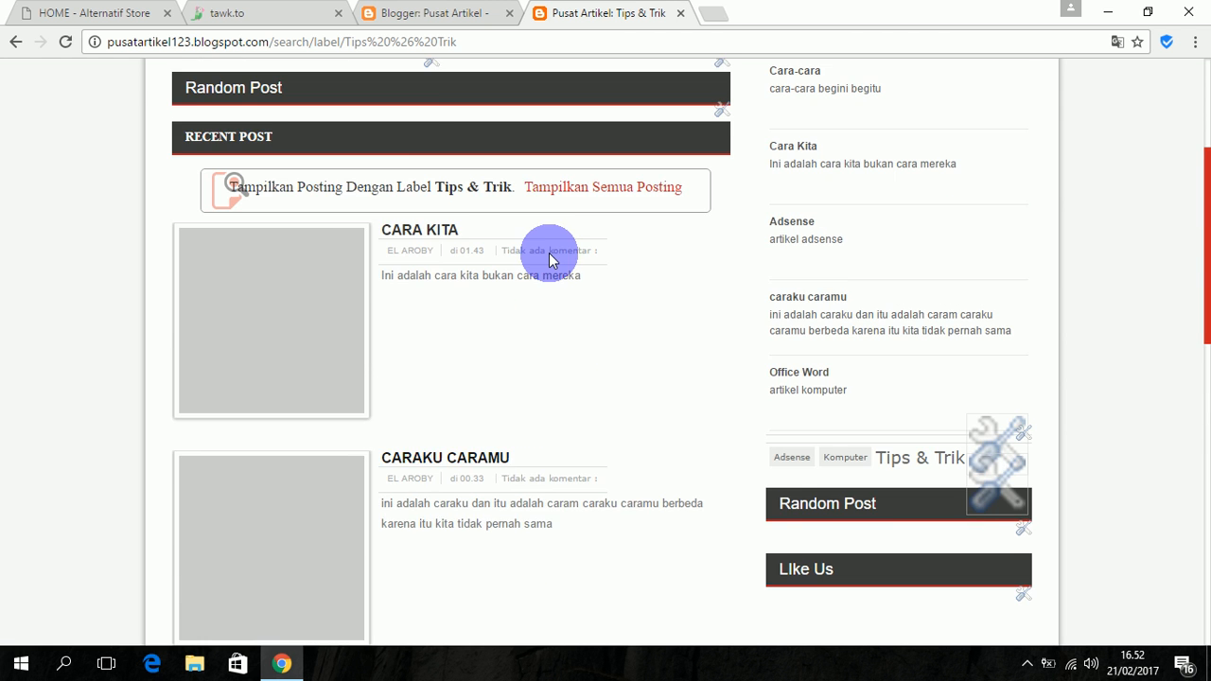
scroll(552, 302, up, 1)
scroll(540, 461, up, 2)
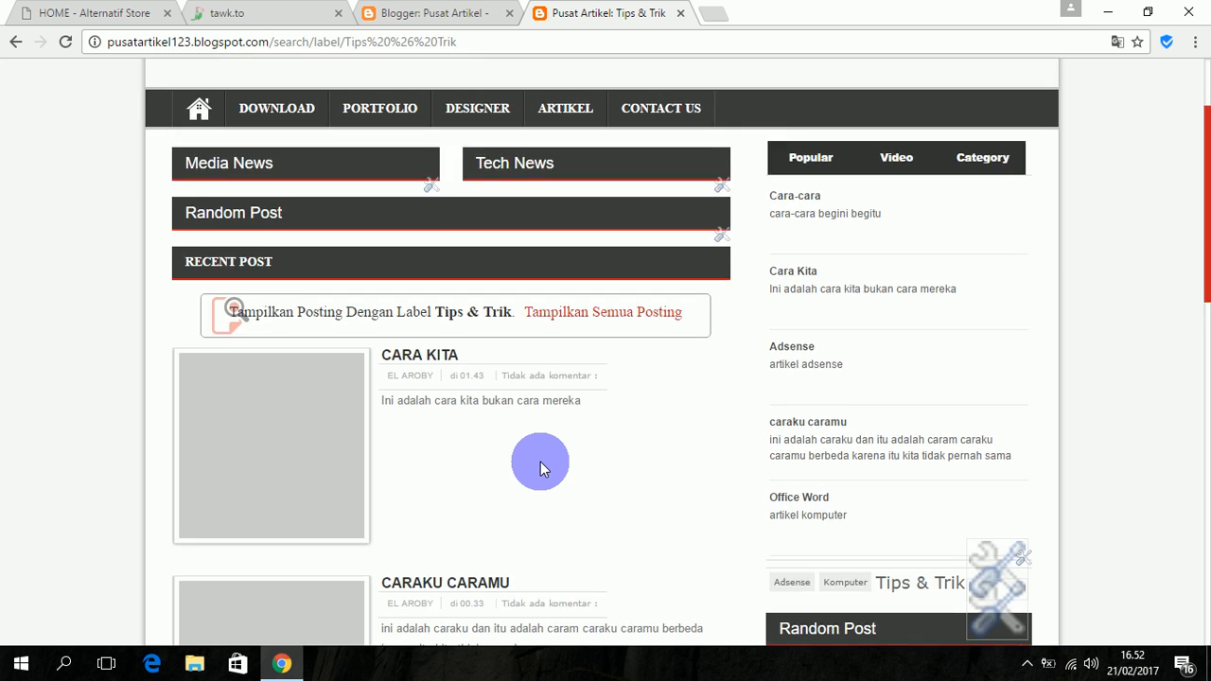